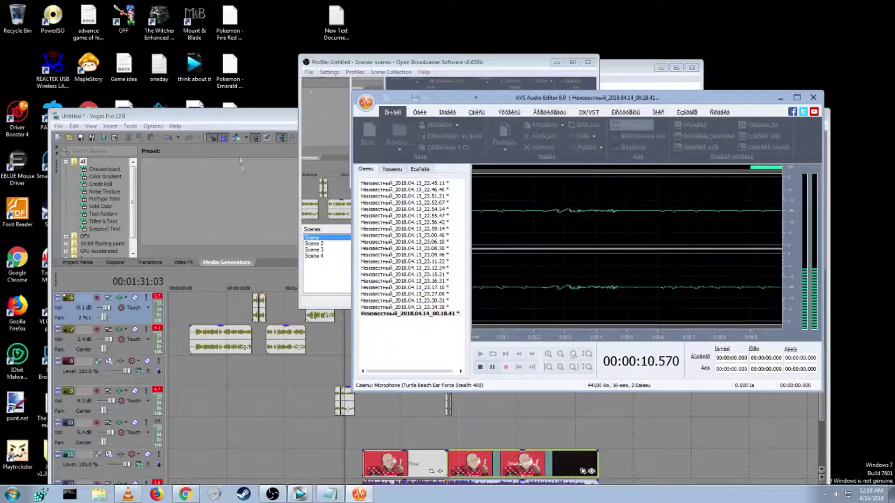
- Switch to Vegas Pro and drag its window up-left, in front of the recording editor
key(alt+Tab)
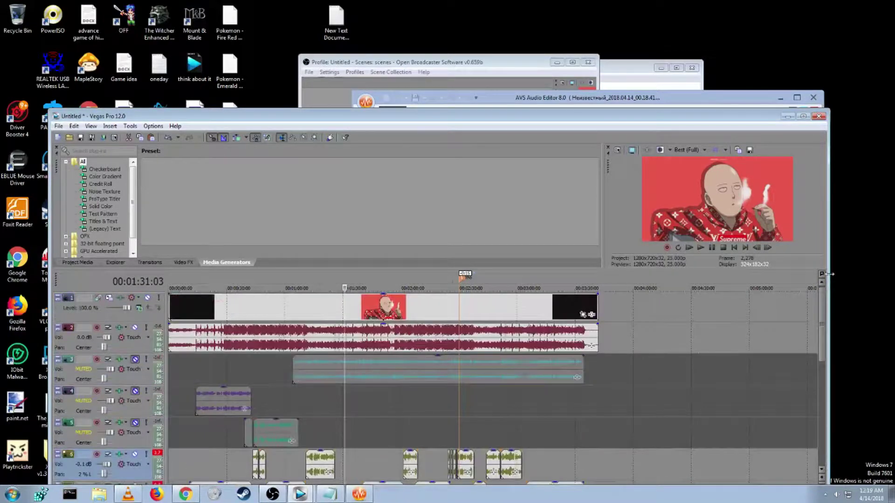
click(619, 103)
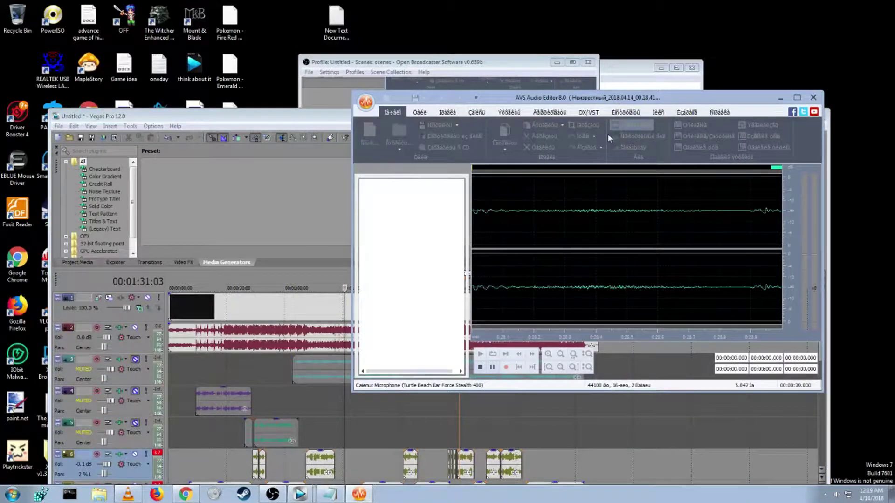
drag(330, 117, 321, 63)
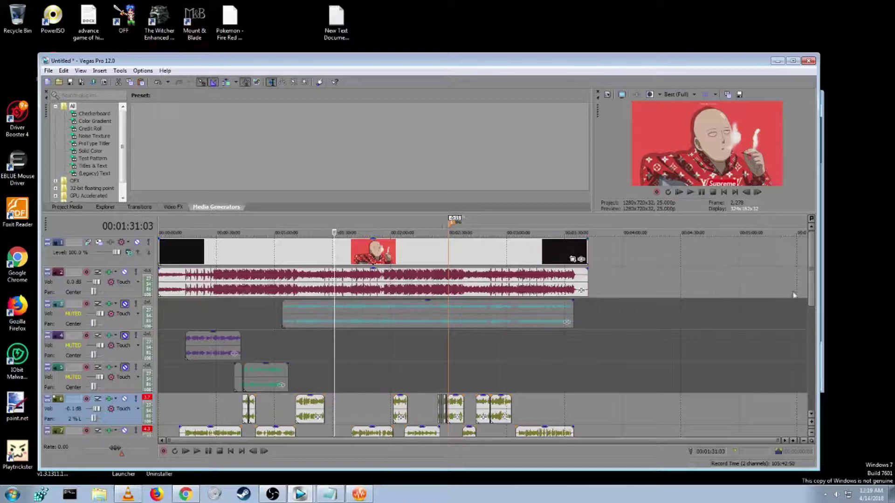
- Show the timestamped lyrics notes from the top, then return to the AVS recording
scroll(814, 286, down, 5)
scroll(797, 312, up, 5)
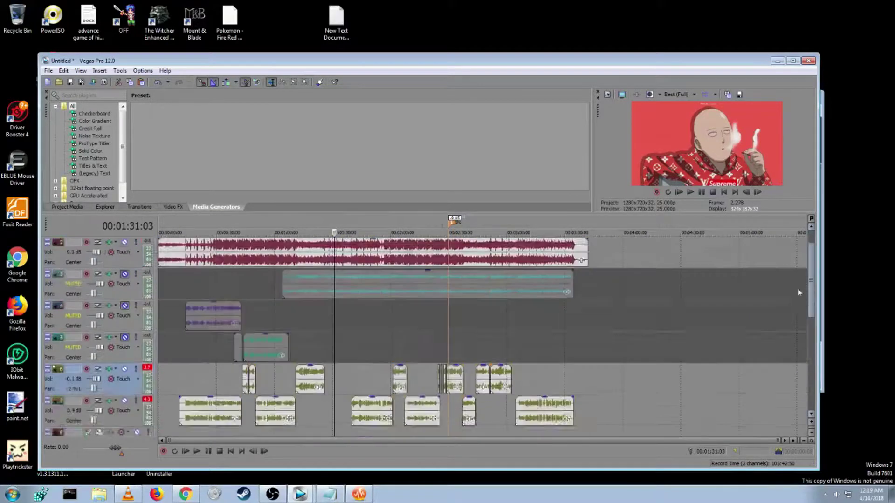
scroll(787, 303, down, 2)
scroll(784, 289, up, 2)
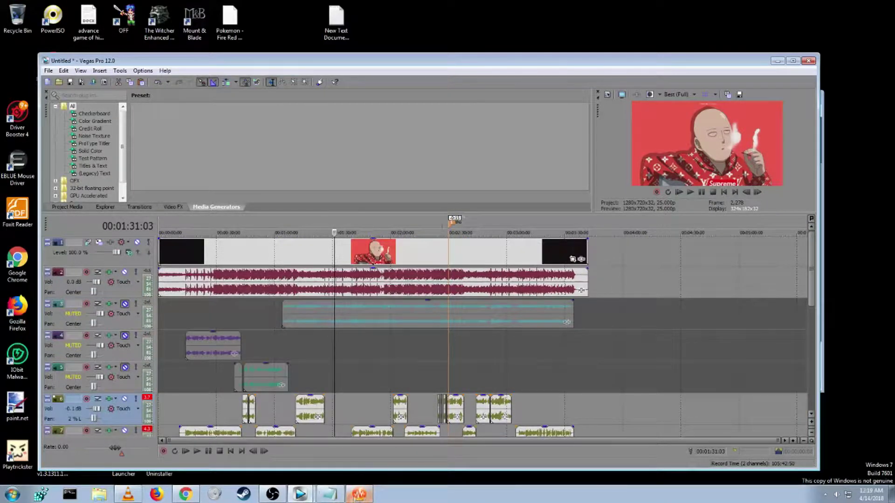
click(336, 497)
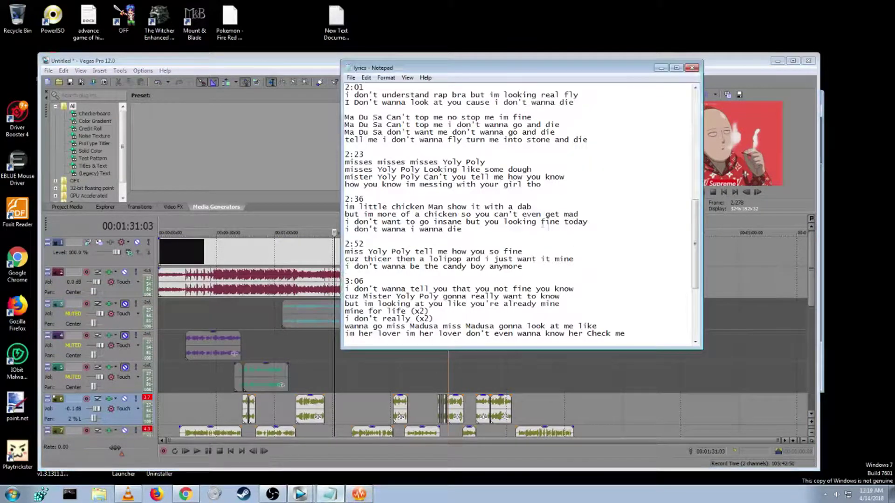
scroll(679, 112, up, 14)
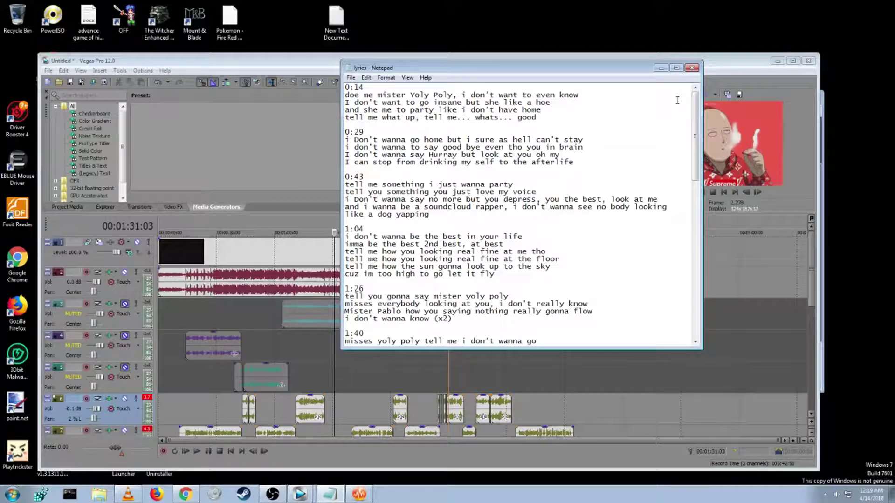
click(366, 493)
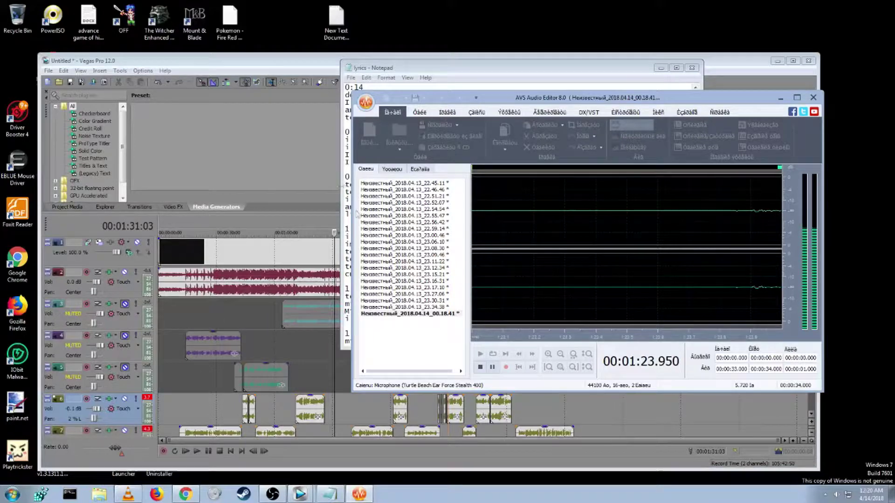
- Check the OBS screen recording window, then bring AVS Audio Editor back in front
click(300, 494)
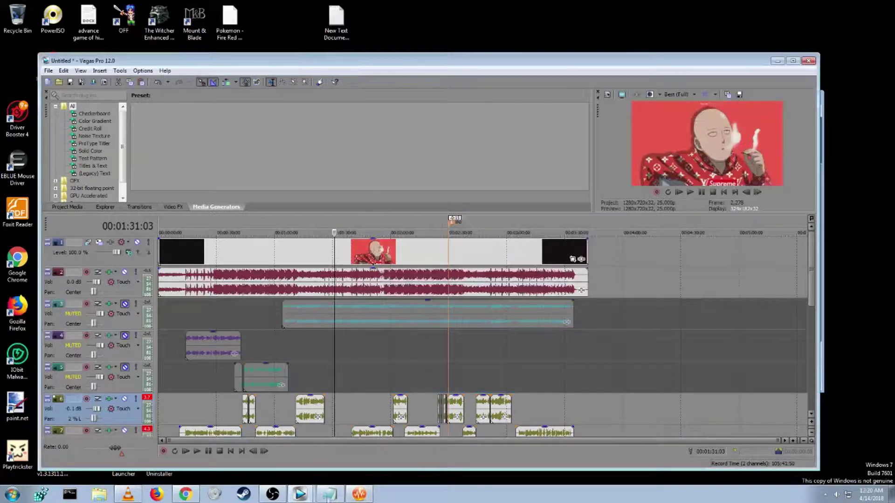
click(359, 494)
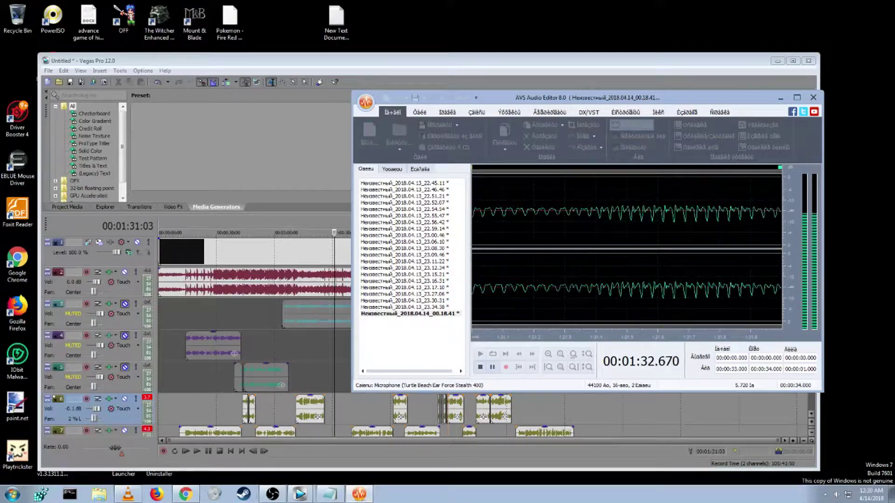
click(272, 494)
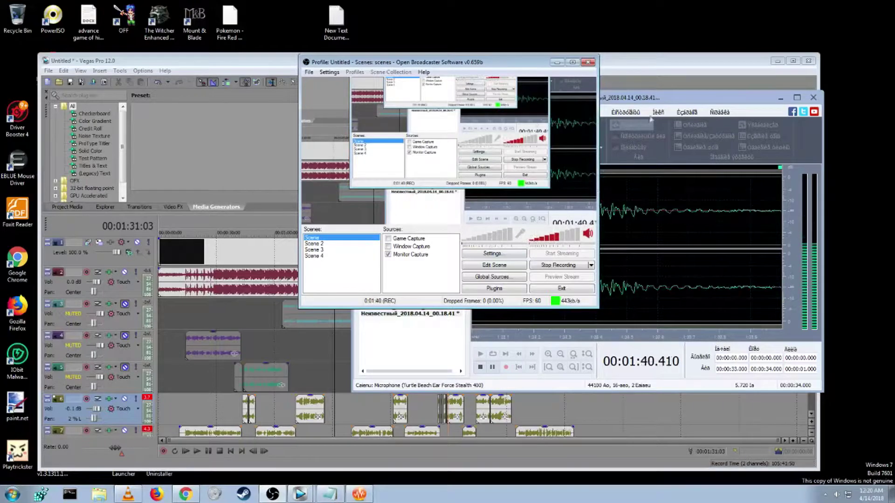
click(659, 98)
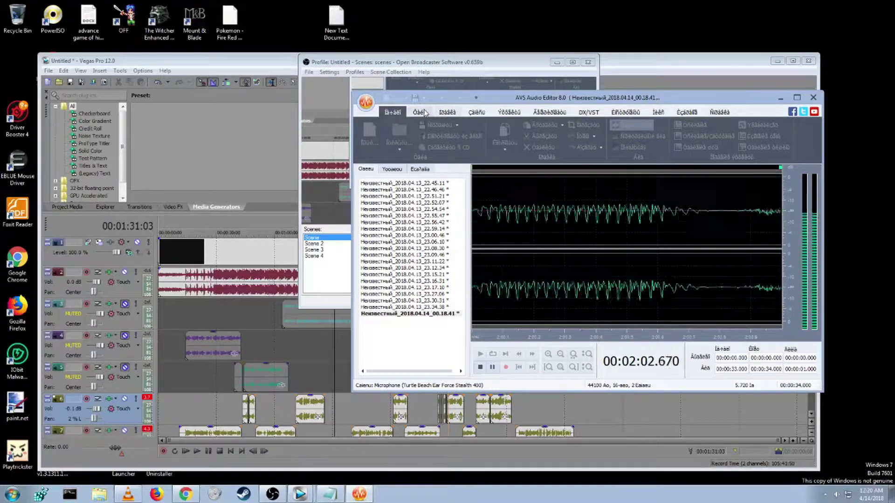
- Look over AVS's Edit and Record ribbon tabs, back to Home, then bring Vegas Pro forward
click(447, 113)
click(472, 114)
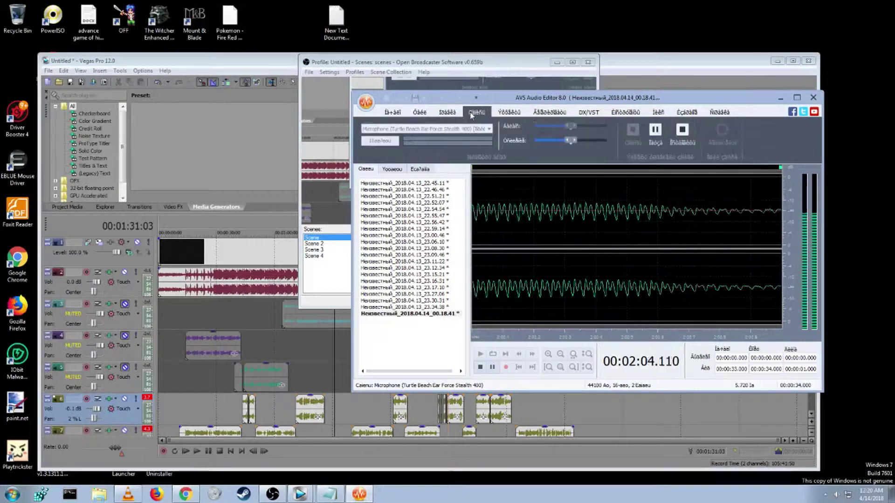
click(396, 114)
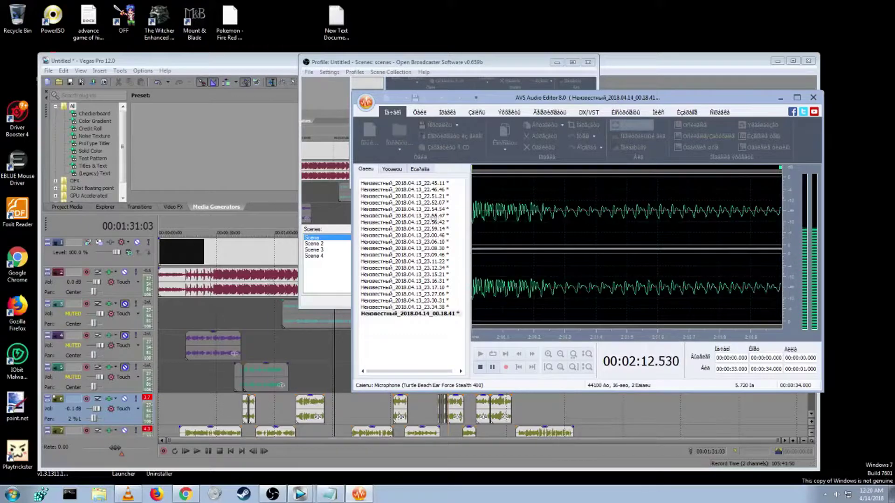
click(334, 417)
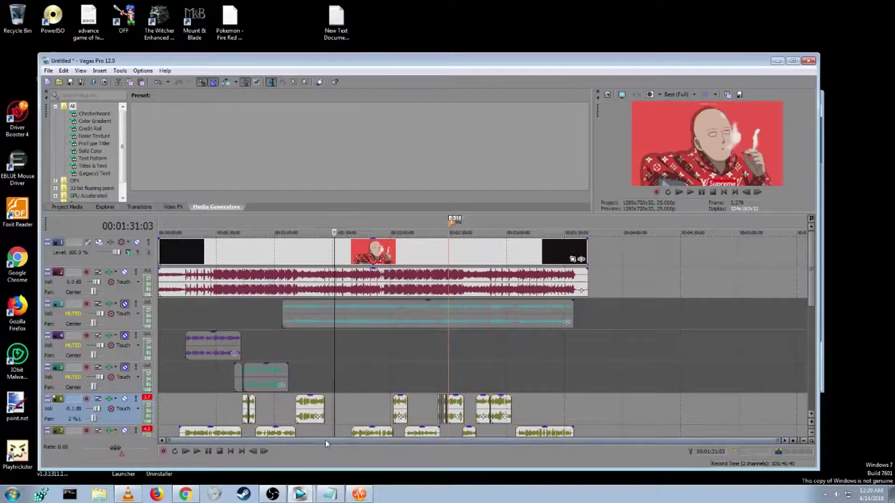
- Mute tracks 6 through 12, including video track 11
click(173, 232)
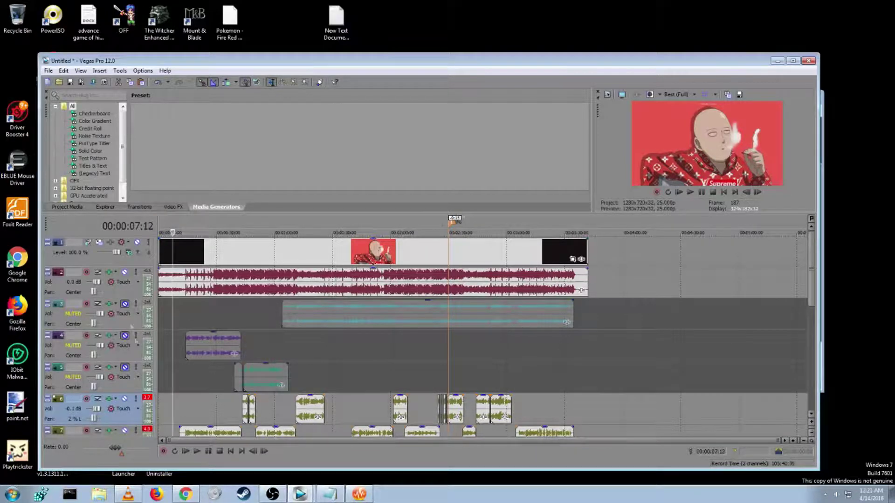
scroll(808, 341, down, 2)
scroll(808, 340, down, 3)
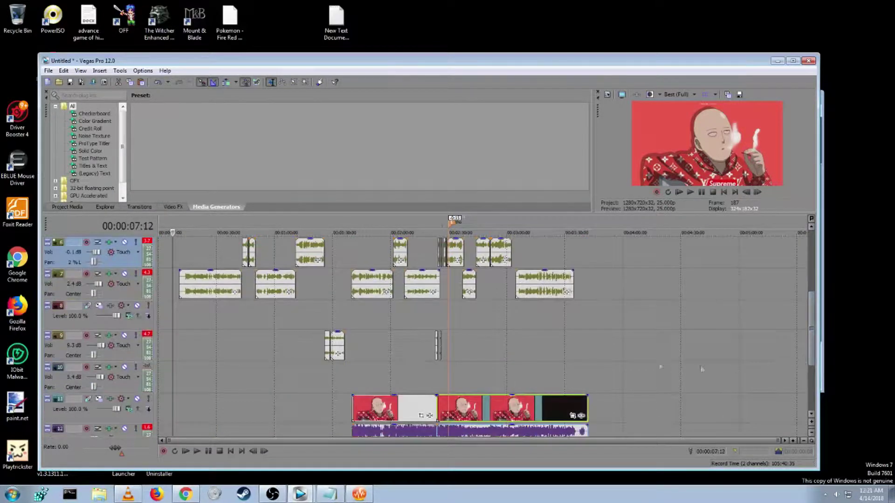
click(124, 242)
click(124, 274)
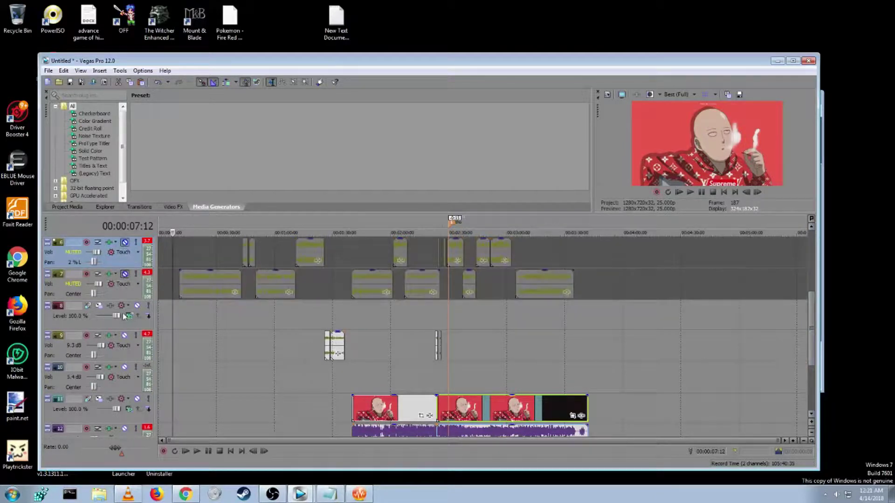
click(137, 308)
click(125, 335)
click(125, 366)
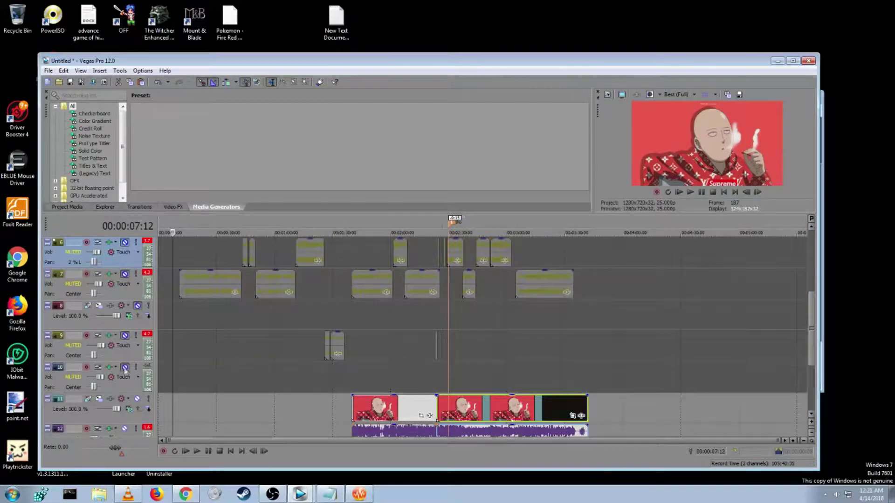
click(137, 399)
click(124, 428)
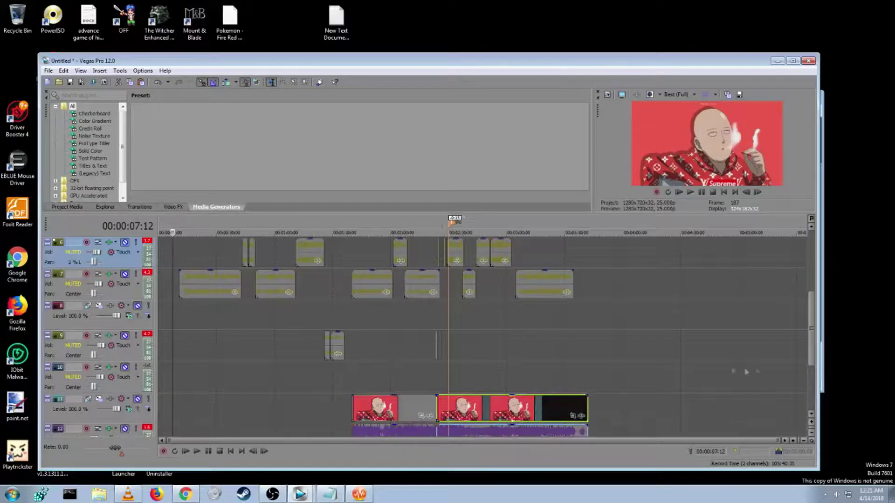
- Mute track 13 and unmute track 3 so it plays
drag(817, 354, 817, 408)
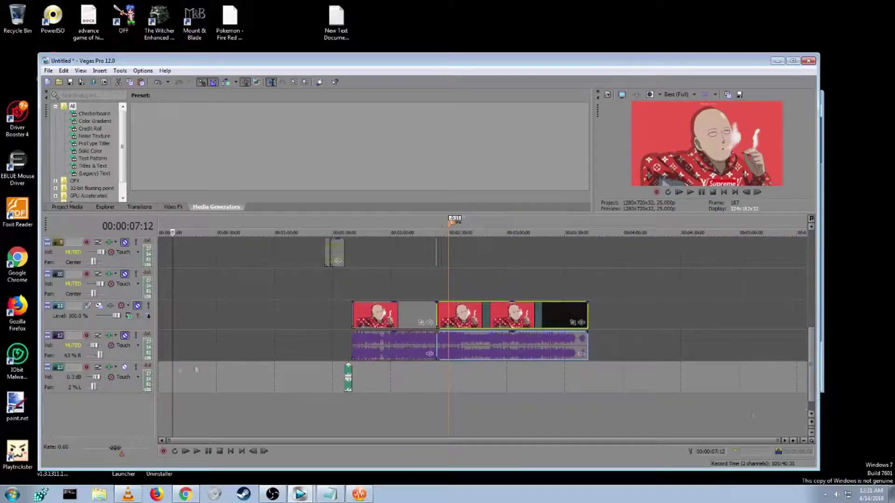
click(124, 368)
drag(812, 354, 823, 258)
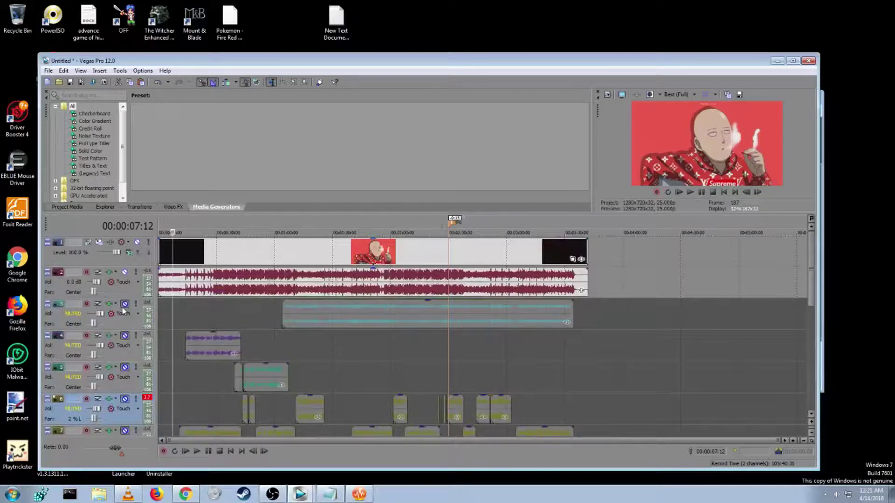
click(125, 305)
- Play the mix from about 00:33, jumping to 01:04, and stop at 01:15:18
click(222, 229)
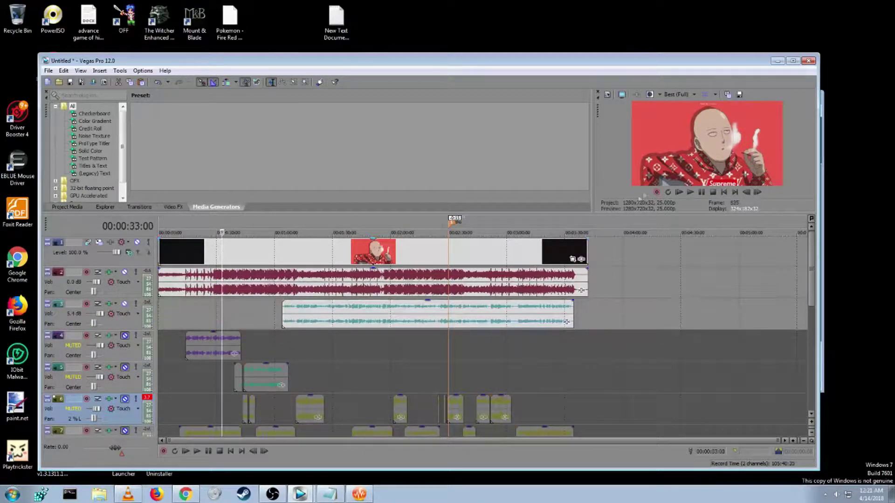
click(690, 192)
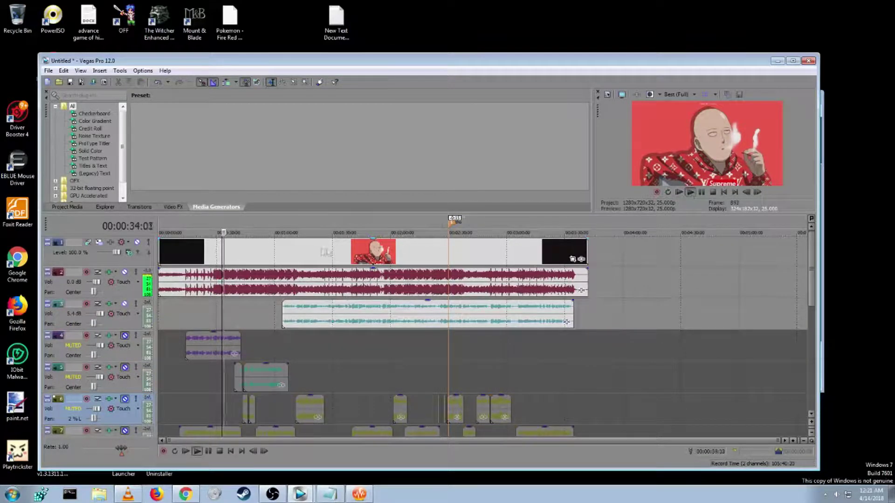
click(281, 228)
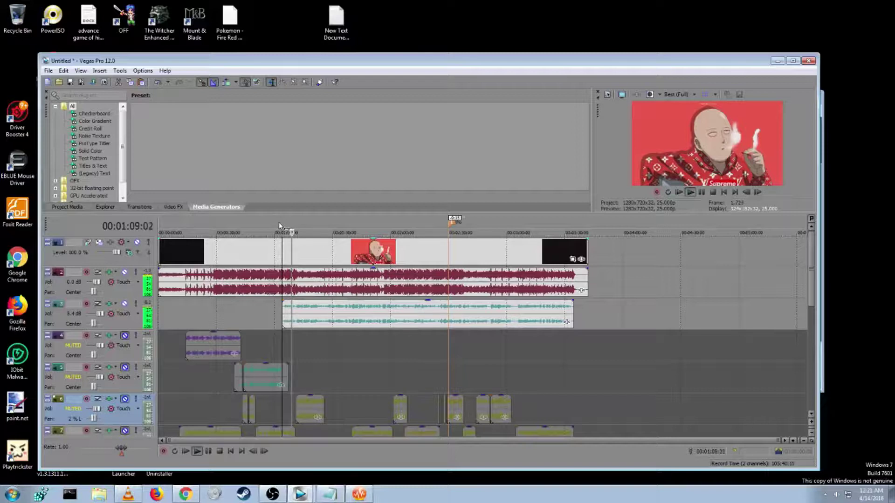
click(702, 193)
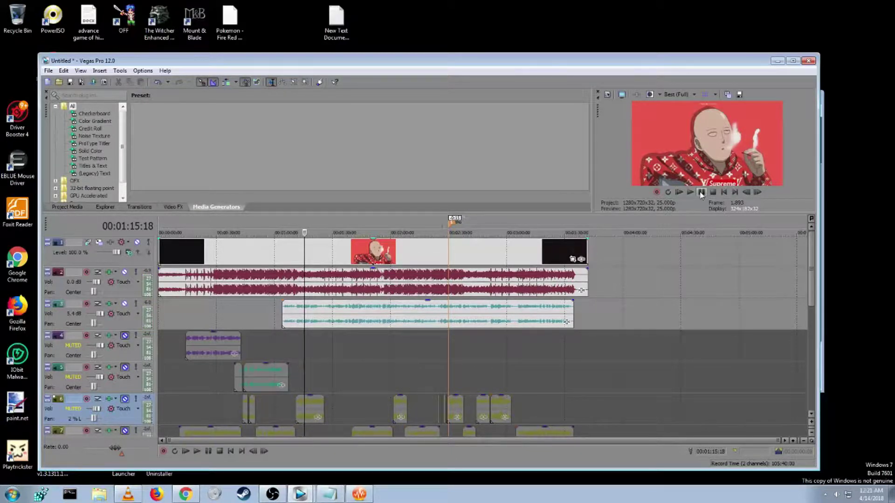
click(308, 498)
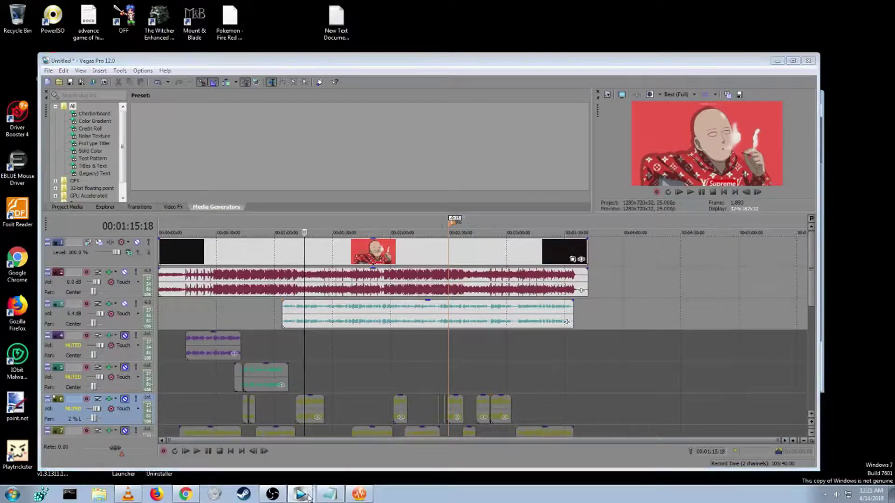
- Browse the roly poly folder's numbered mp3 beats and lyrics, then return to the left Vegas project
click(301, 469)
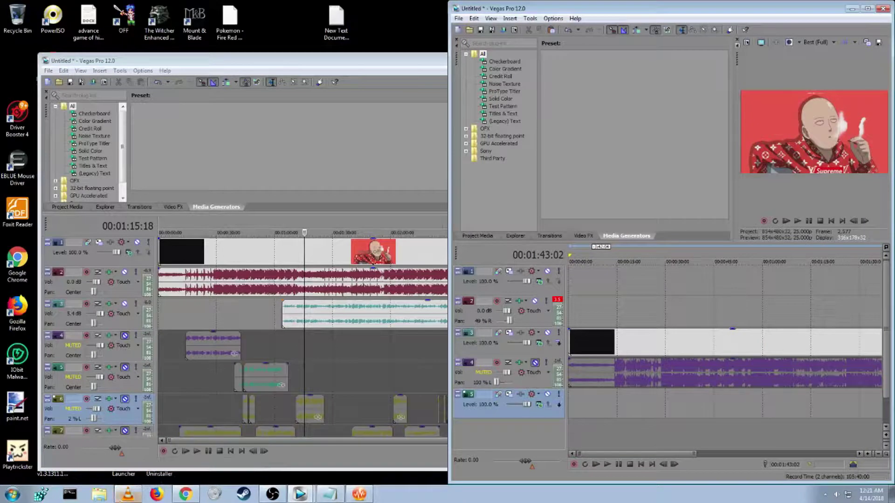
click(99, 494)
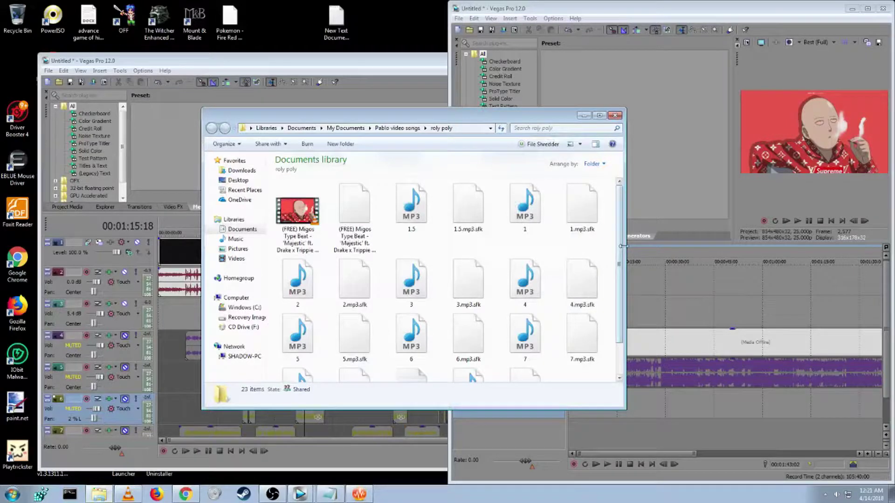
scroll(620, 311, down, 2)
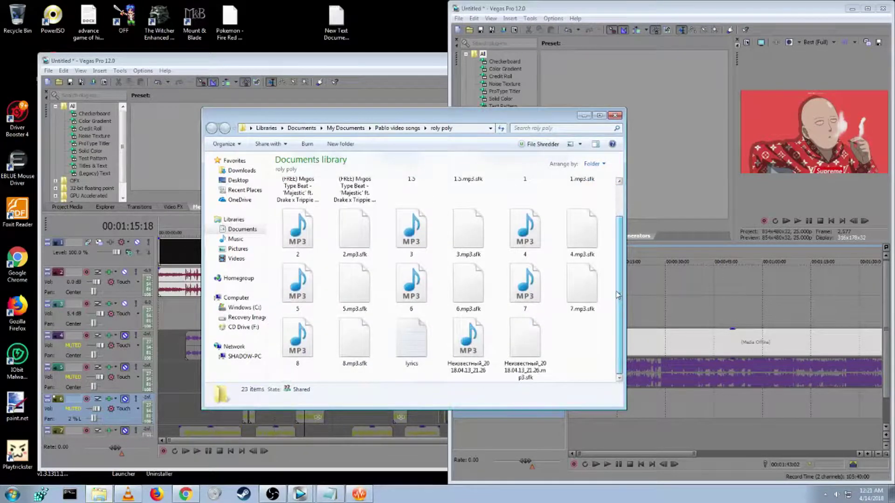
drag(618, 295, 622, 242)
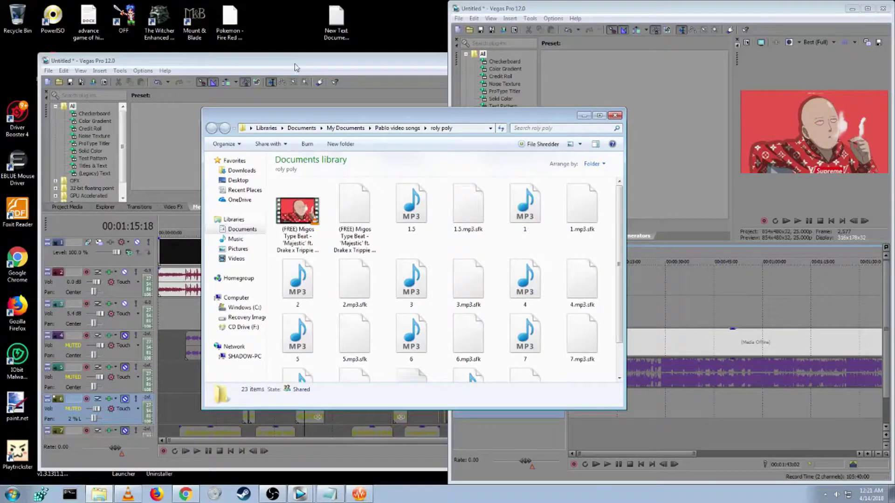
click(300, 417)
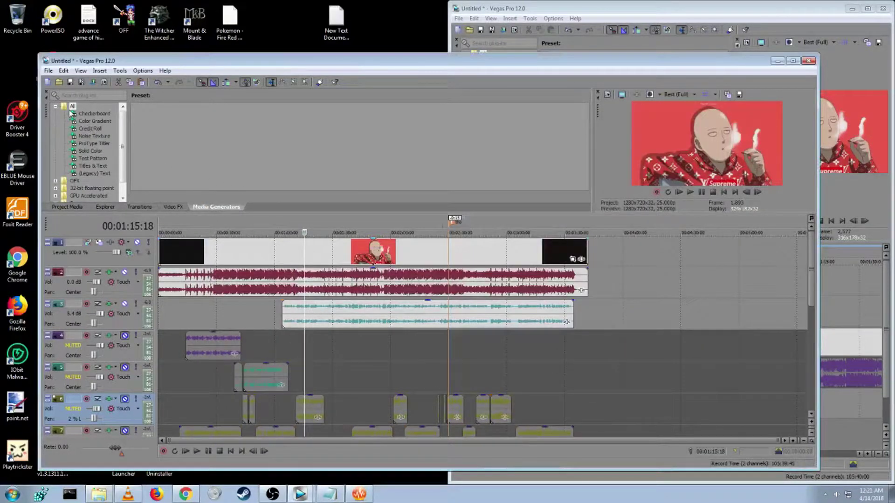
- From Project Media, drop 1.5.mp3 onto track 6, undo it, then bring up the second project
click(68, 207)
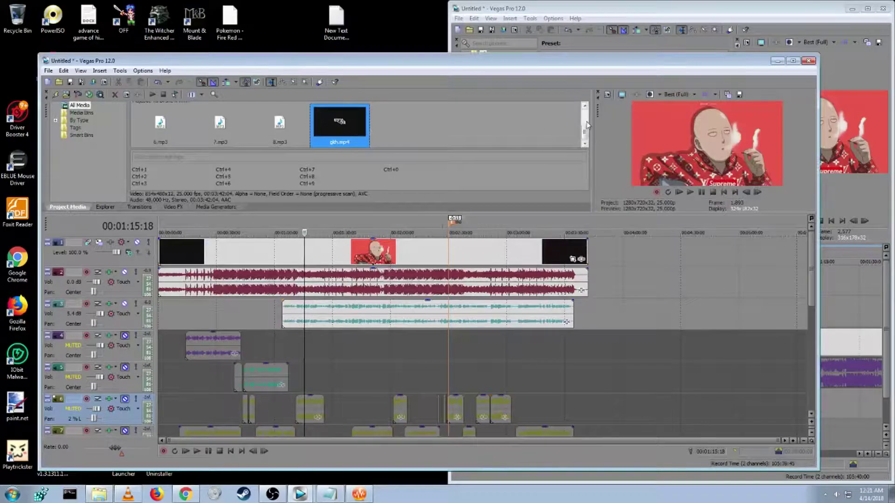
scroll(584, 125, up, 3)
click(218, 122)
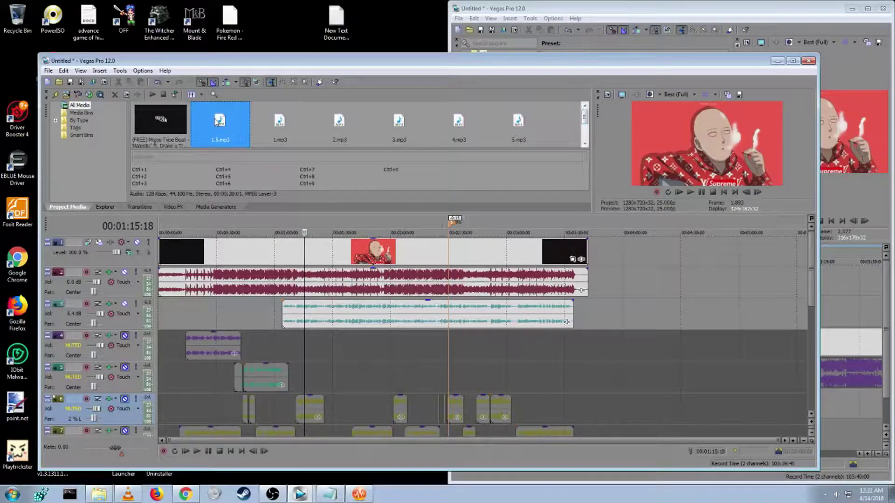
drag(220, 125, 335, 417)
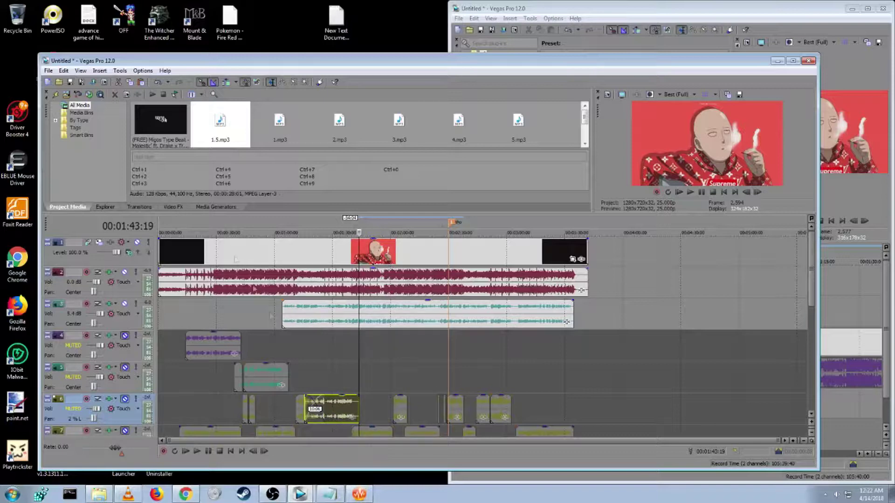
key(ctrl+z)
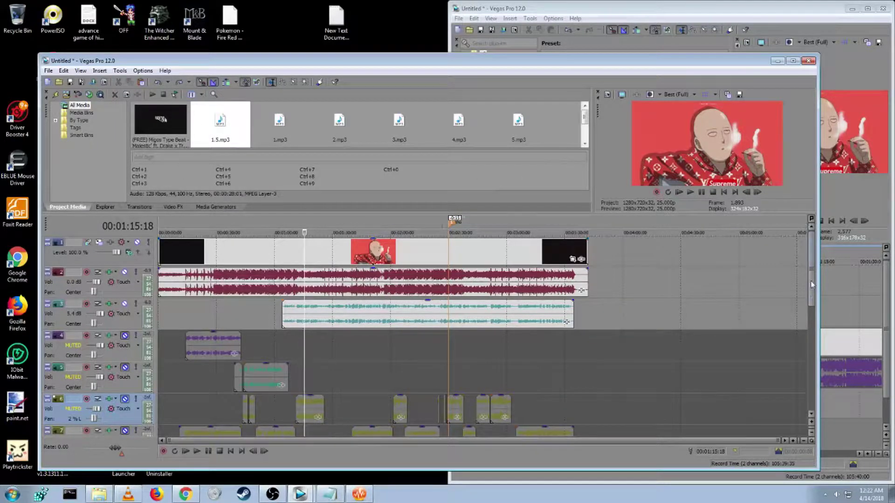
scroll(802, 338, down, 4)
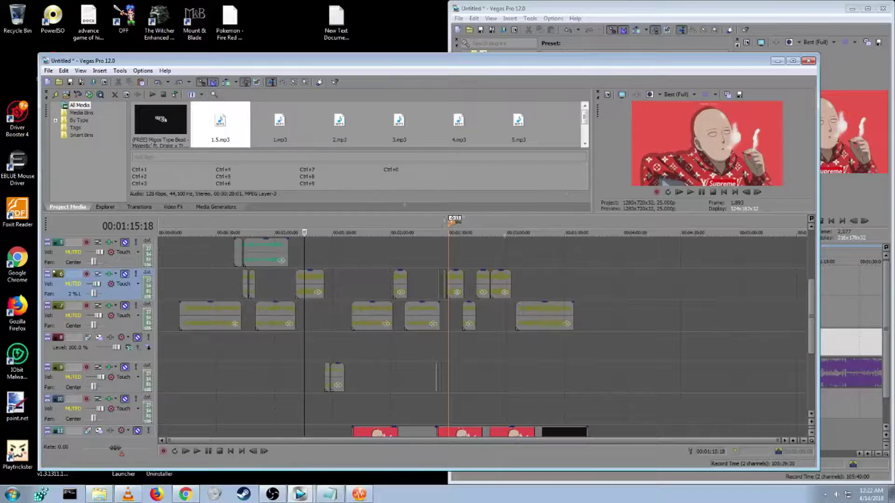
click(772, 10)
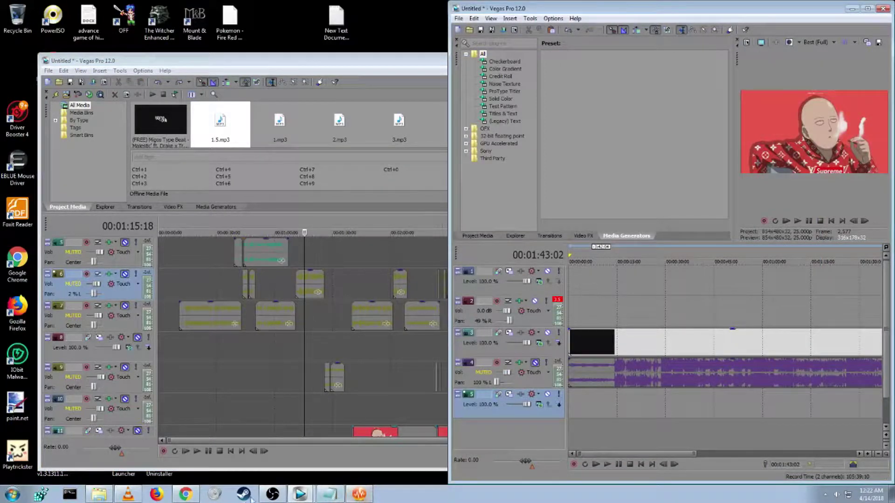
- Play Неизвестный_2018.04.13_21.26.mp3 from the bottom of the roly poly folder list
click(103, 494)
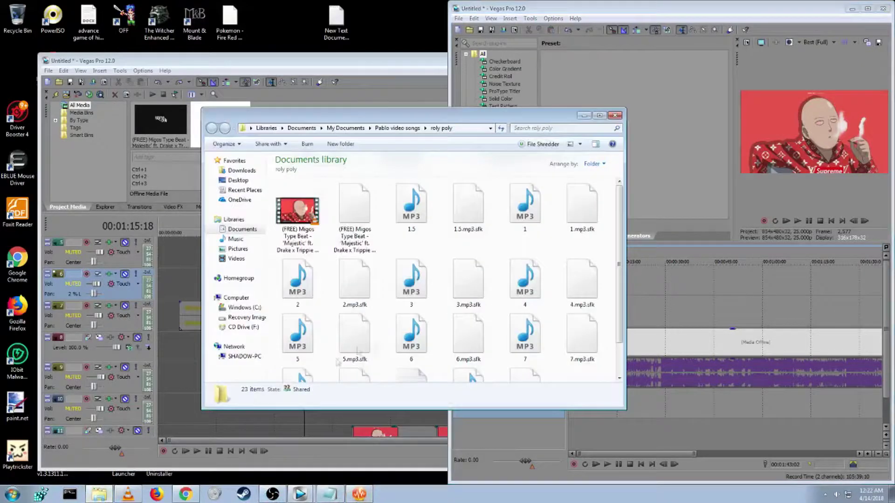
drag(621, 231, 619, 310)
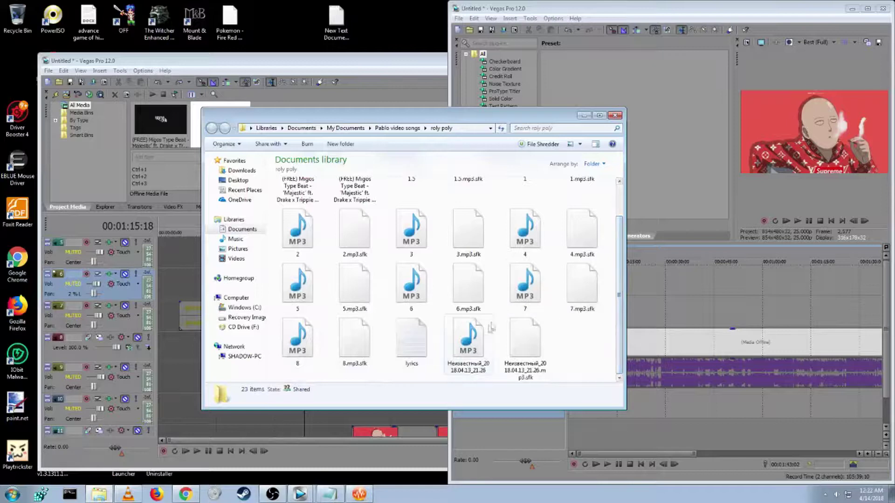
click(470, 347)
double_click(468, 346)
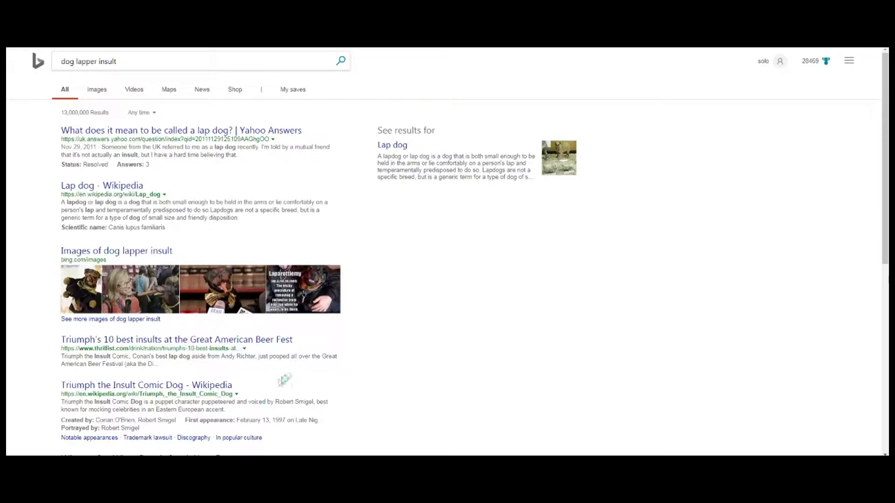
mouse_move(328, 314)
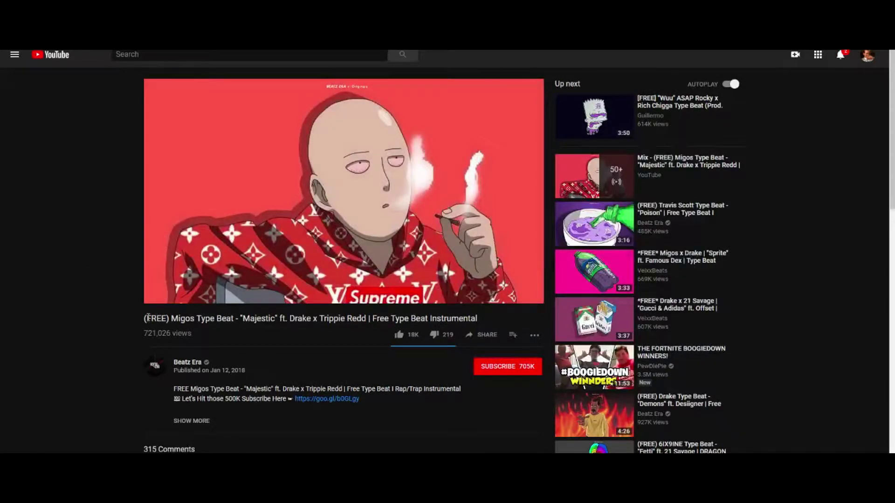
- Select '(FREE)' at the start of the Majestic beat video's title
double_click(156, 320)
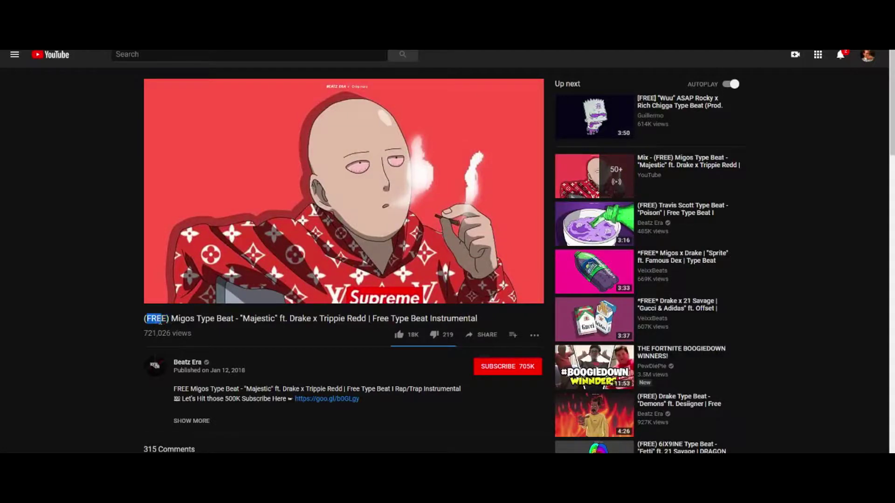
click(140, 320)
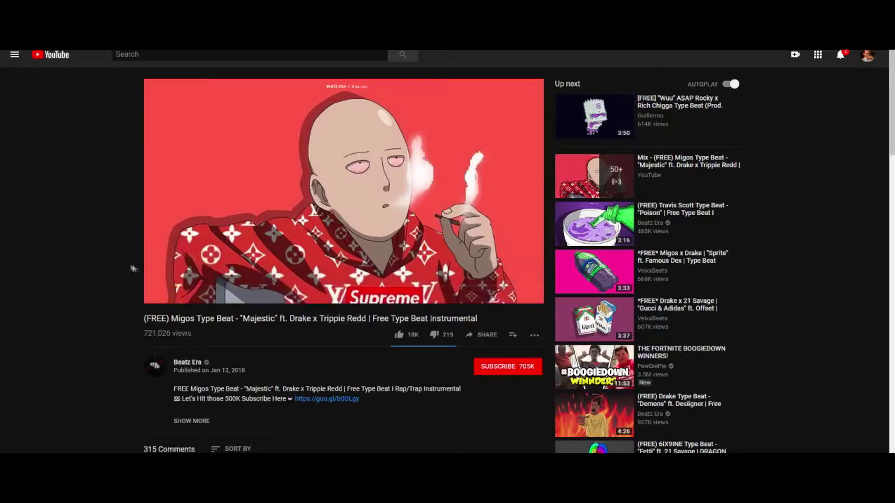
double_click(158, 319)
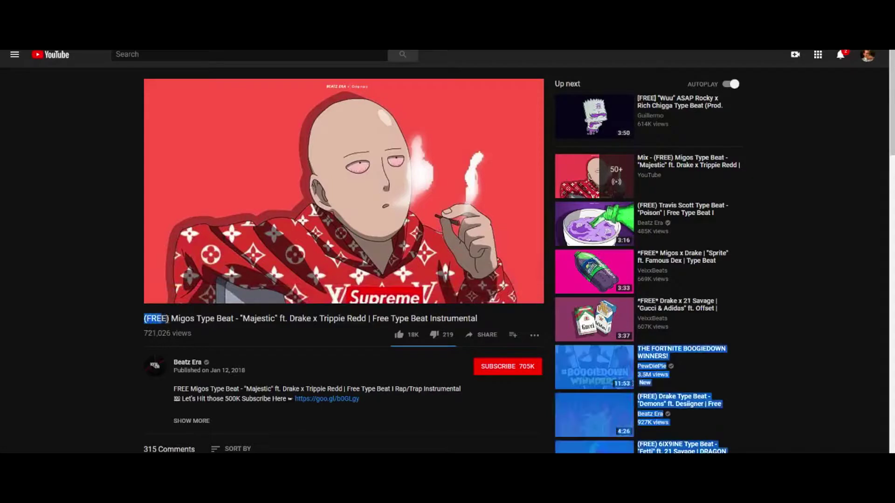
click(170, 320)
drag(171, 320, 146, 324)
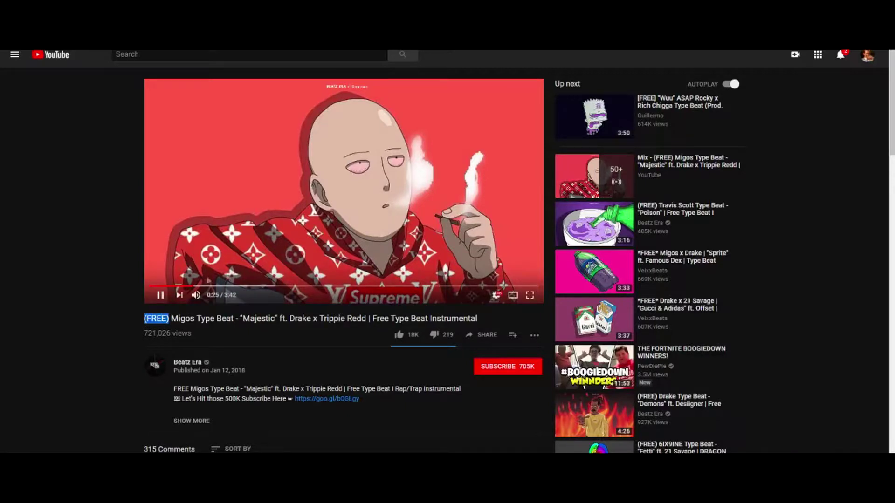
- Rewind the beat to 0:15, pause it, and switch to the AVS Audio Editor recording
click(177, 286)
click(275, 233)
key(alt+Tab)
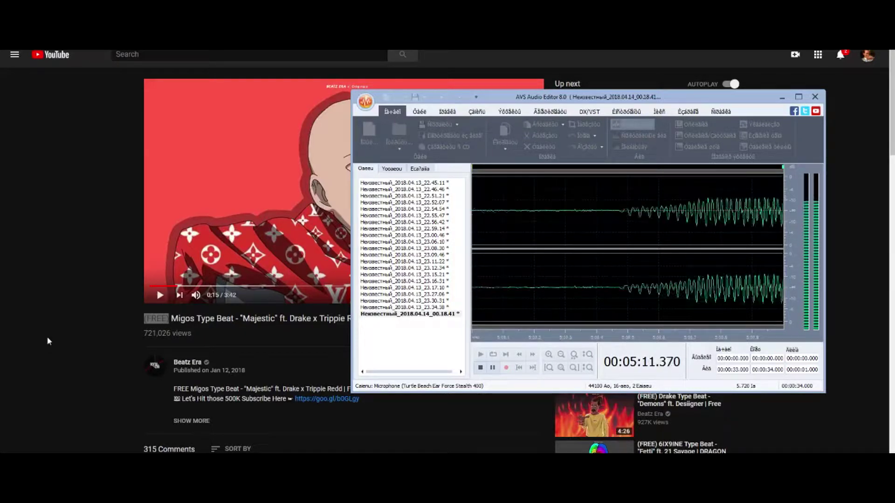
- Select the first two lines of the 0:29 verse in the lyrics, then switch to VLC
key(alt+Tab)
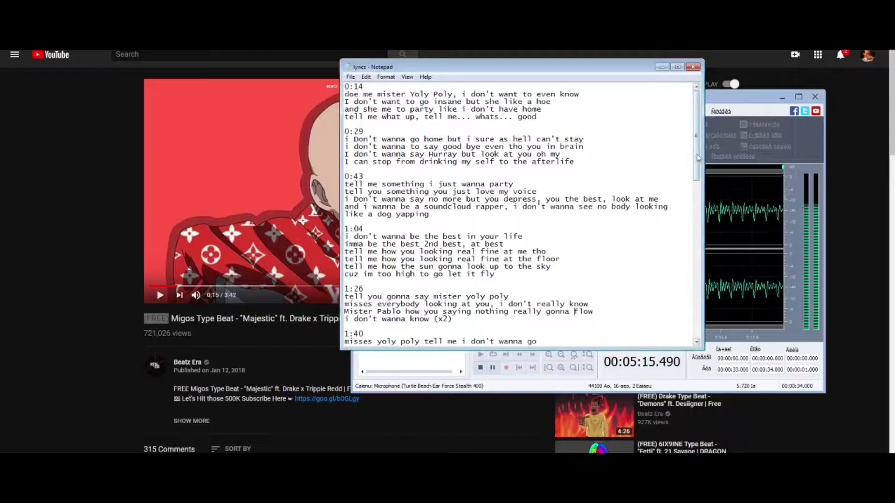
click(454, 133)
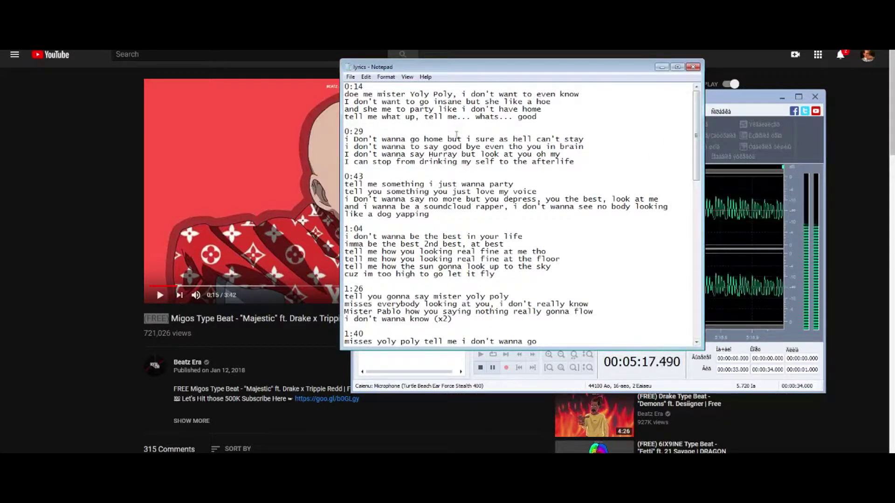
drag(433, 139, 511, 140)
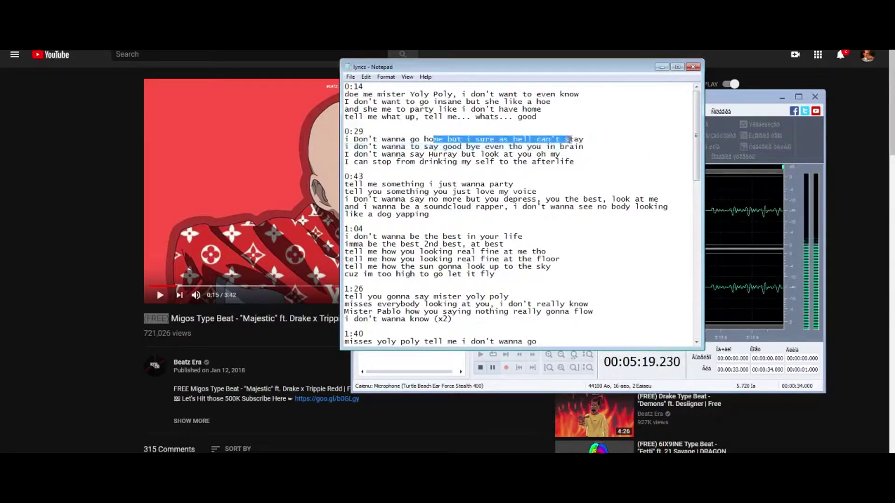
drag(583, 147, 416, 129)
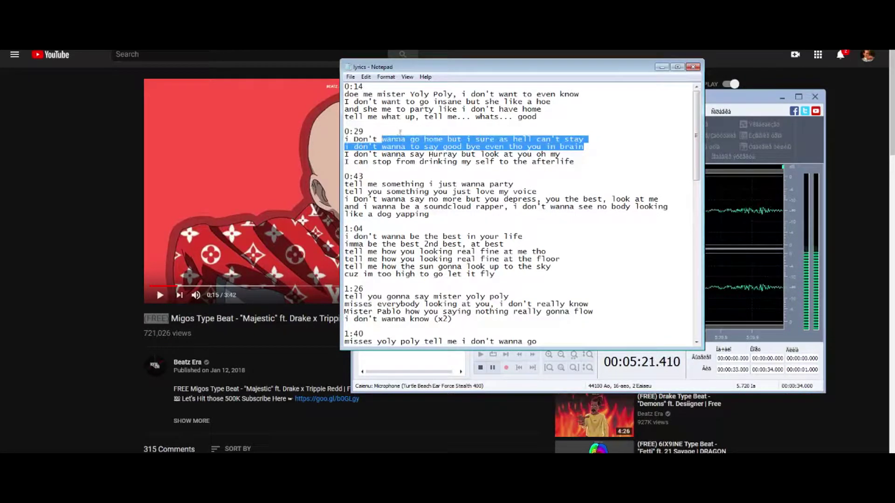
click(416, 129)
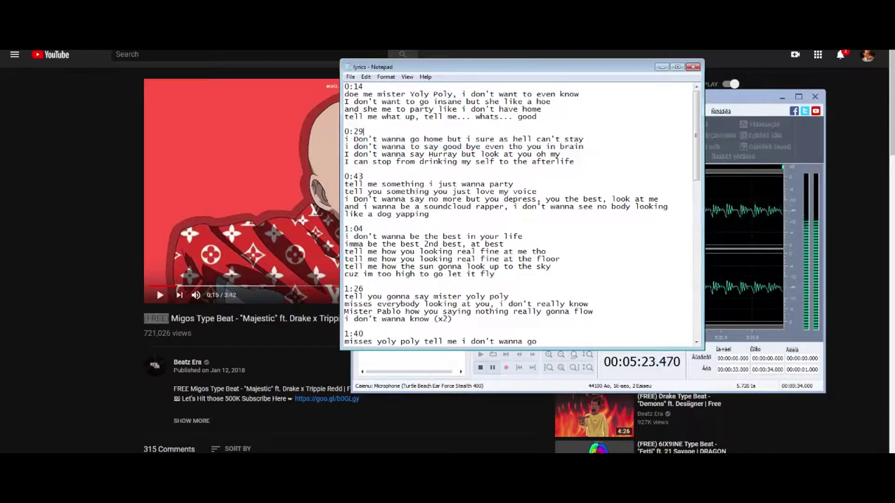
key(alt+Tab)
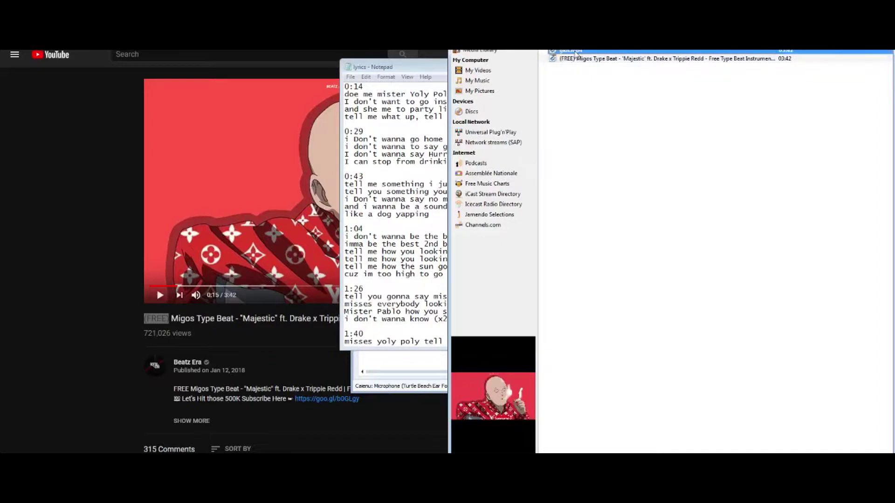
- Play the Migos beat in VLC's video view and move the lyrics Notepad to the left
double_click(576, 52)
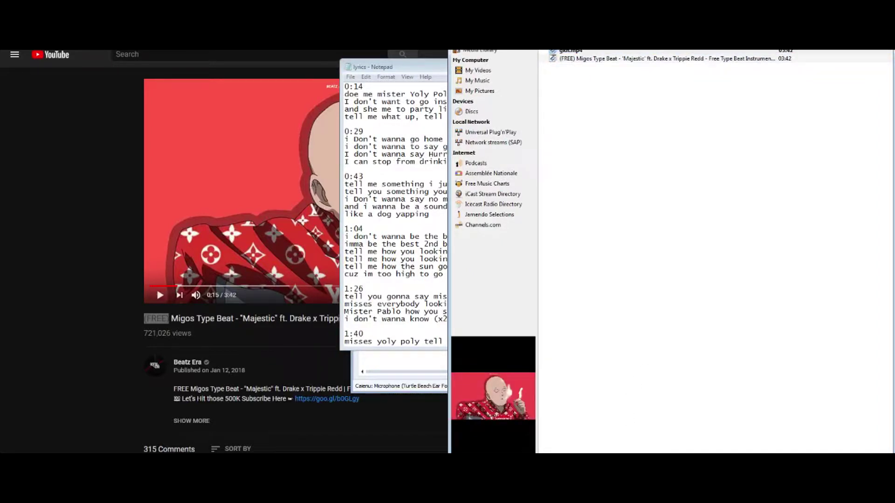
key(ctrl+l)
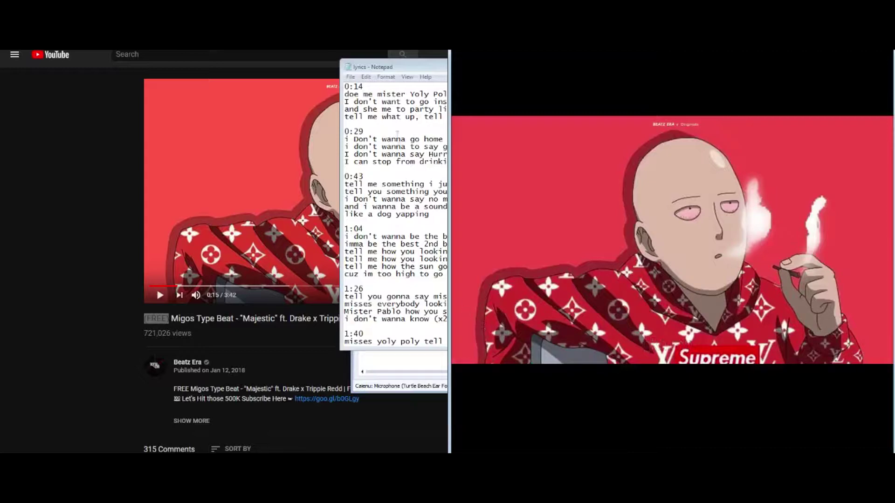
drag(405, 72, 301, 70)
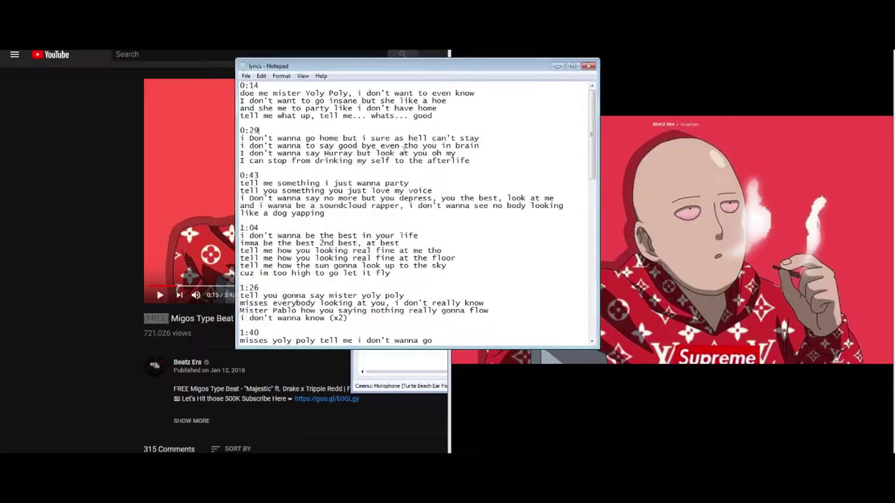
click(482, 446)
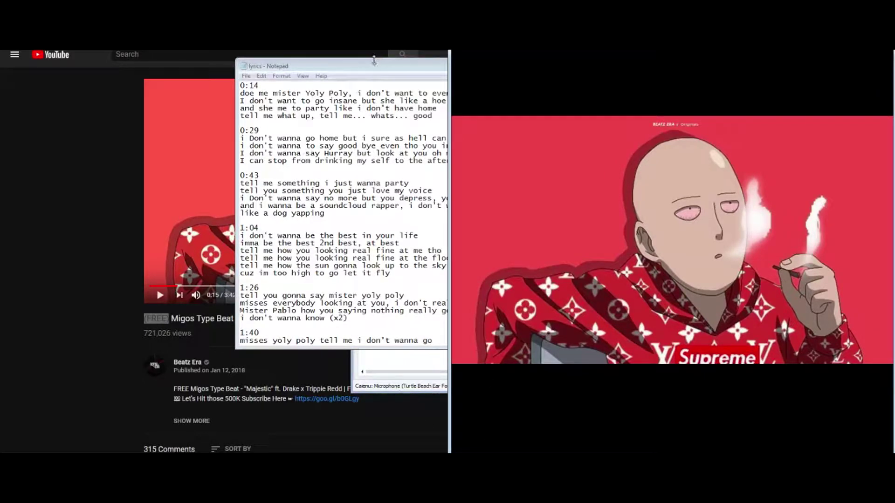
click(380, 69)
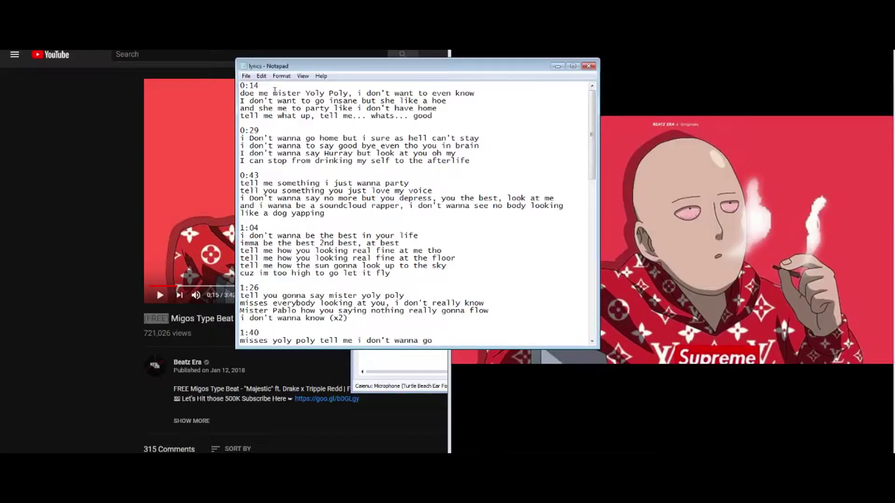
- Select the 0:14 and 0:29 timestamps in the lyrics, ending at 0:43
drag(274, 87, 239, 86)
click(259, 84)
mouse_move(259, 131)
mouse_down()
mouse_move(239, 131)
mouse_move(250, 131)
mouse_up()
click(291, 178)
key(alt+Tab)
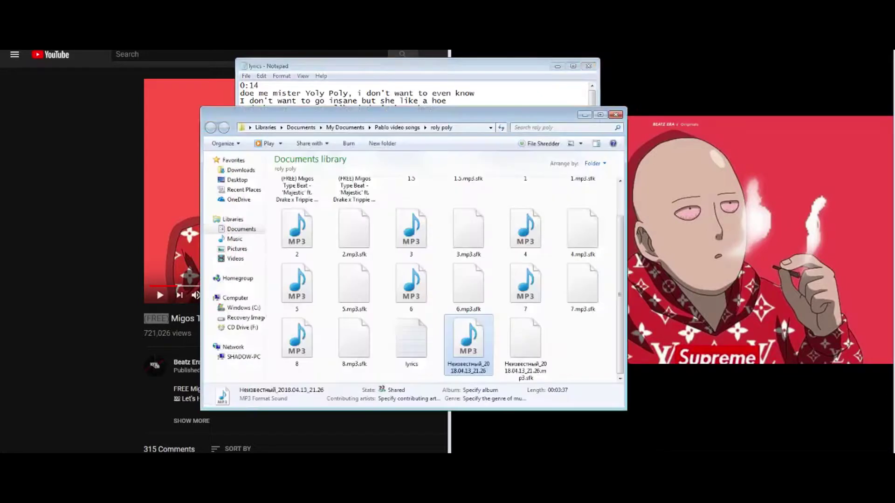
click(381, 129)
drag(620, 275, 613, 349)
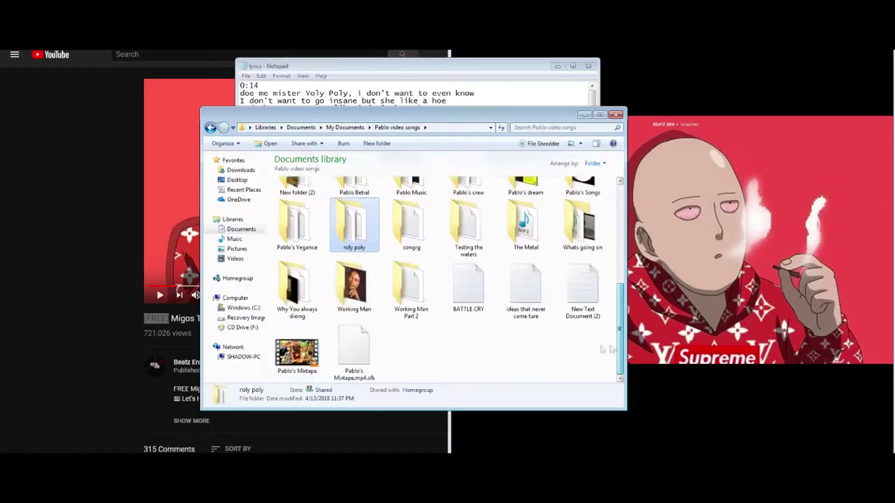
double_click(468, 287)
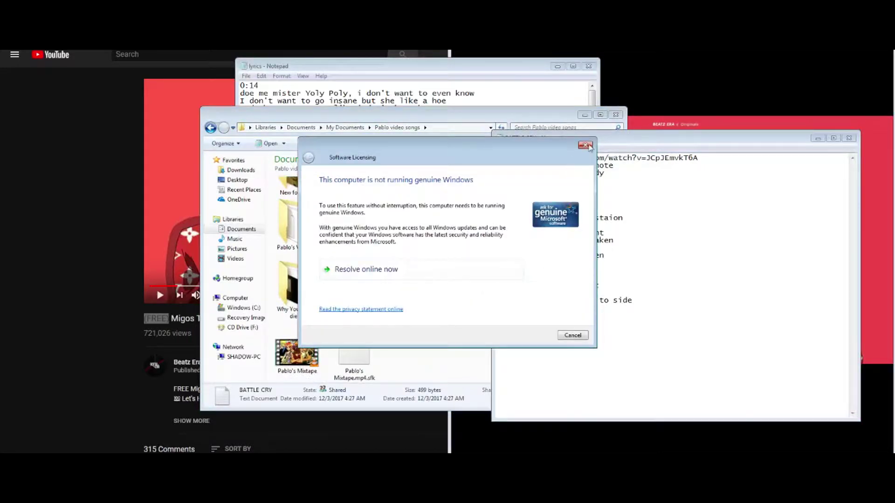
click(585, 146)
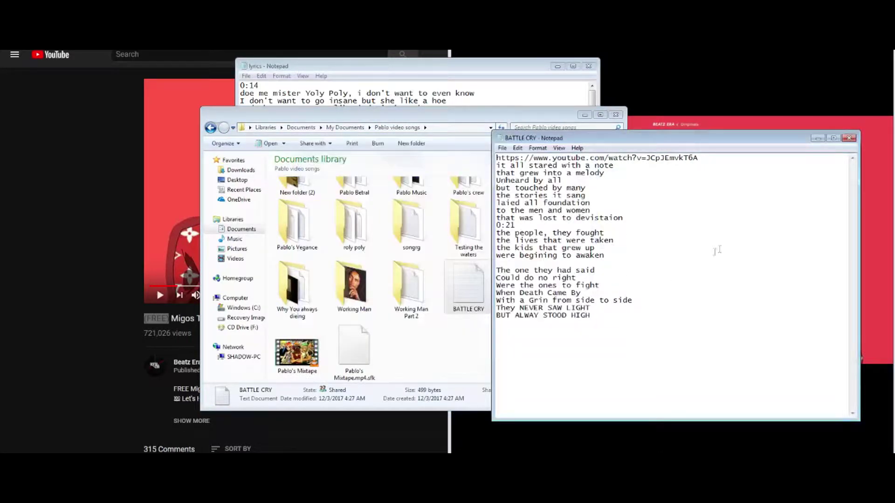
click(849, 139)
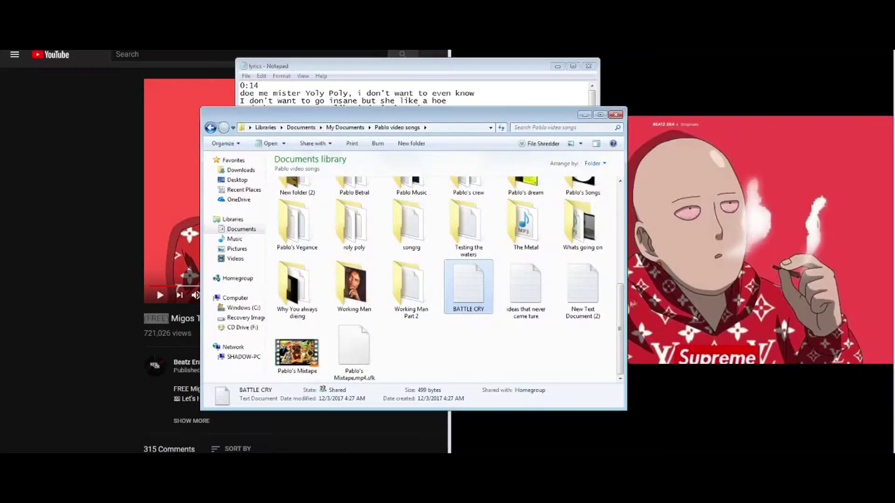
double_click(528, 291)
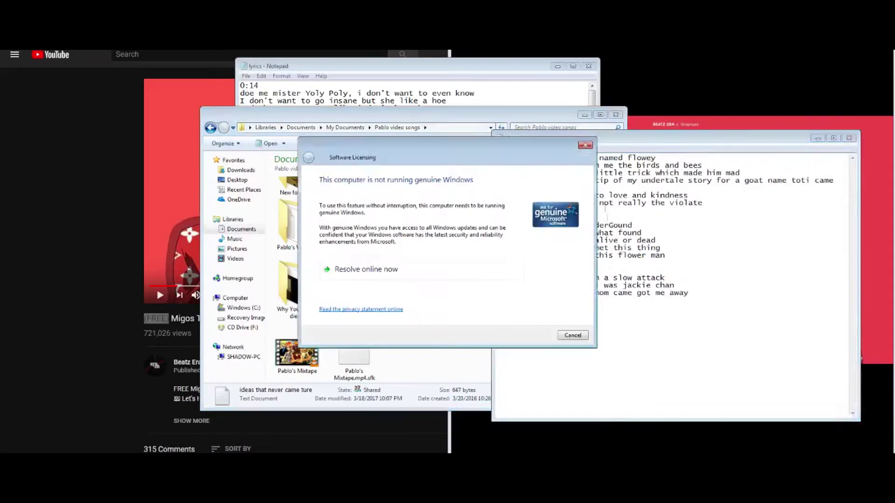
click(586, 146)
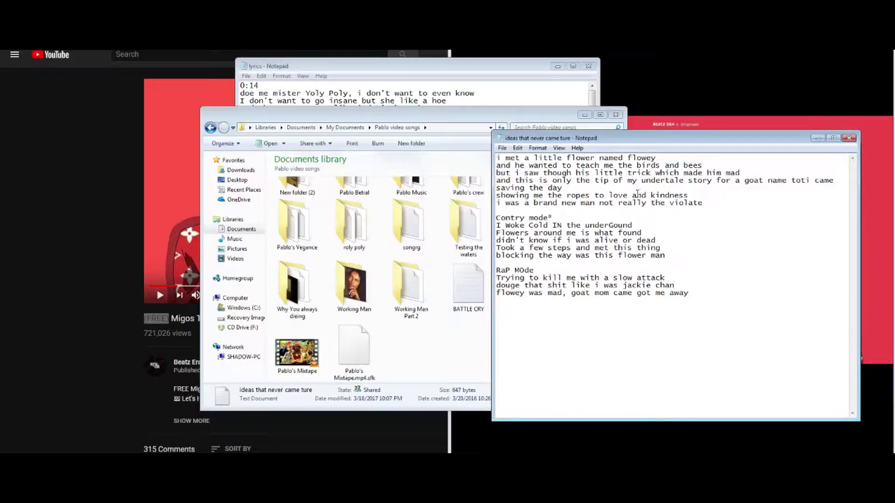
click(850, 138)
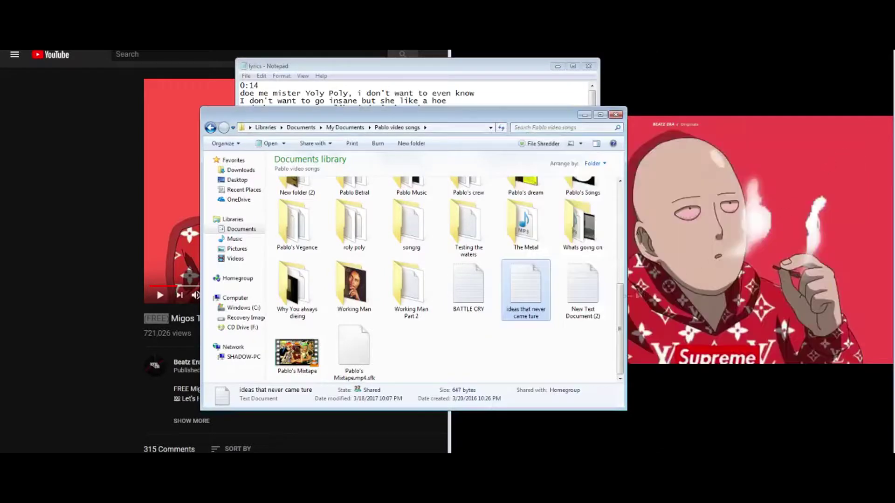
click(593, 308)
double_click(593, 308)
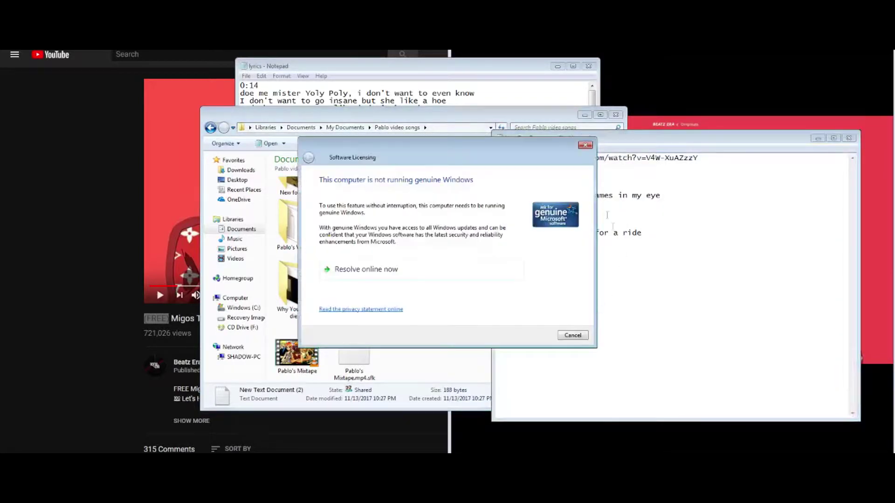
click(585, 150)
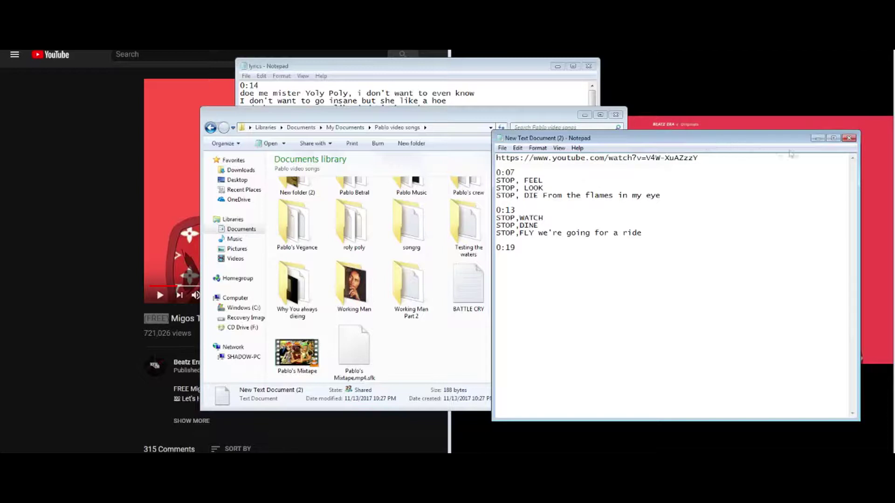
click(849, 138)
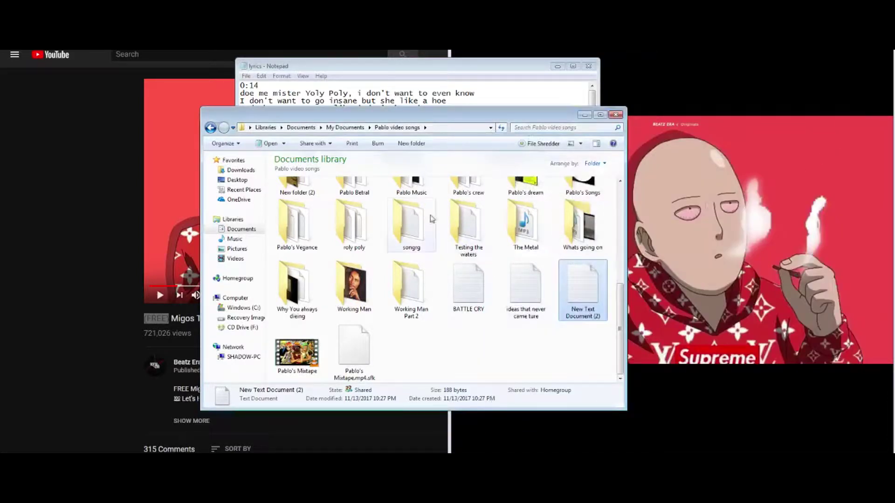
double_click(411, 224)
double_click(298, 210)
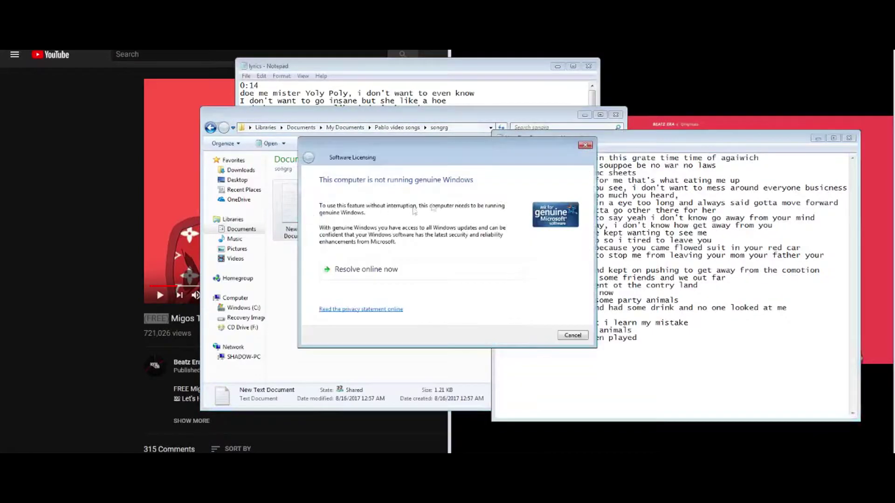
click(586, 149)
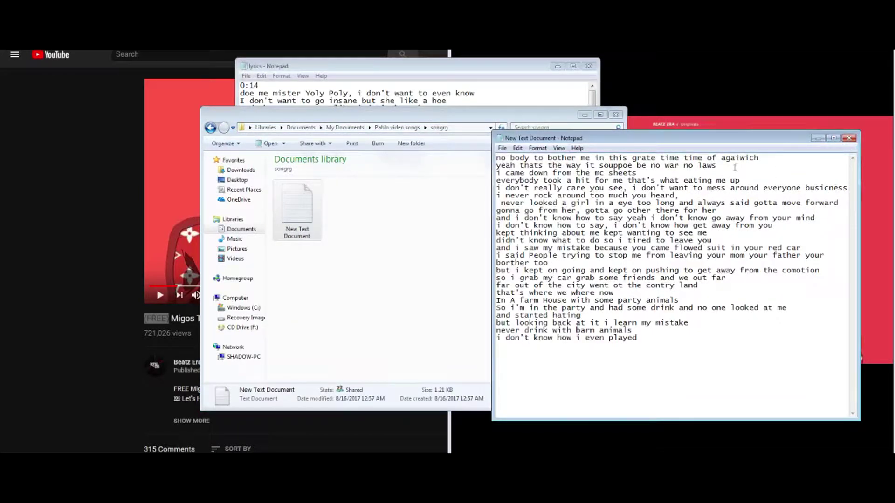
drag(725, 167, 585, 159)
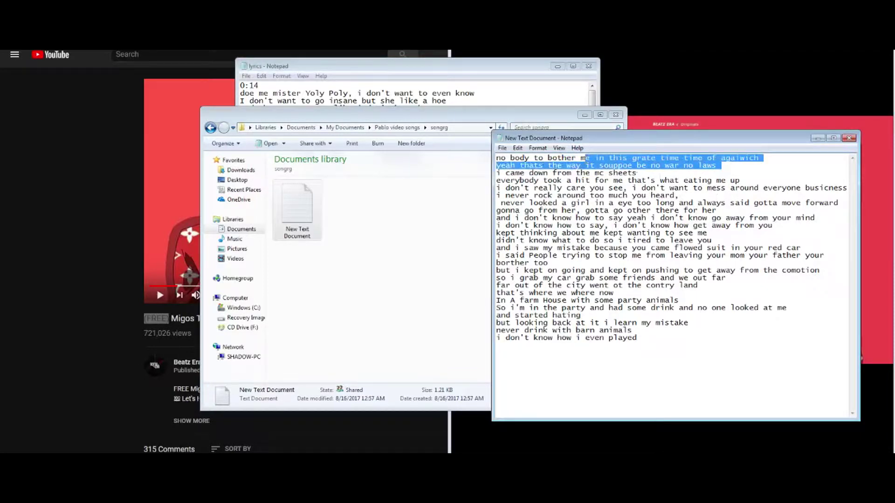
click(848, 138)
click(211, 127)
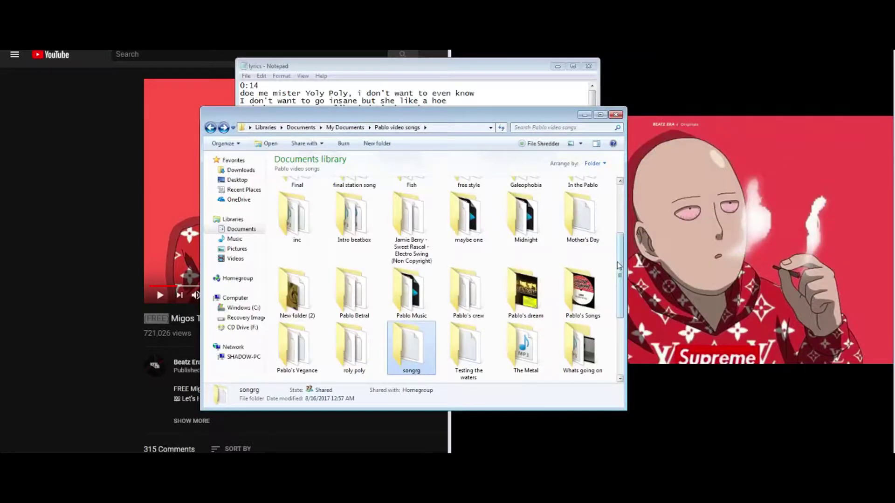
- Open the contry folder and read its 'his' lyric note, then close it
scroll(620, 266, up, 3)
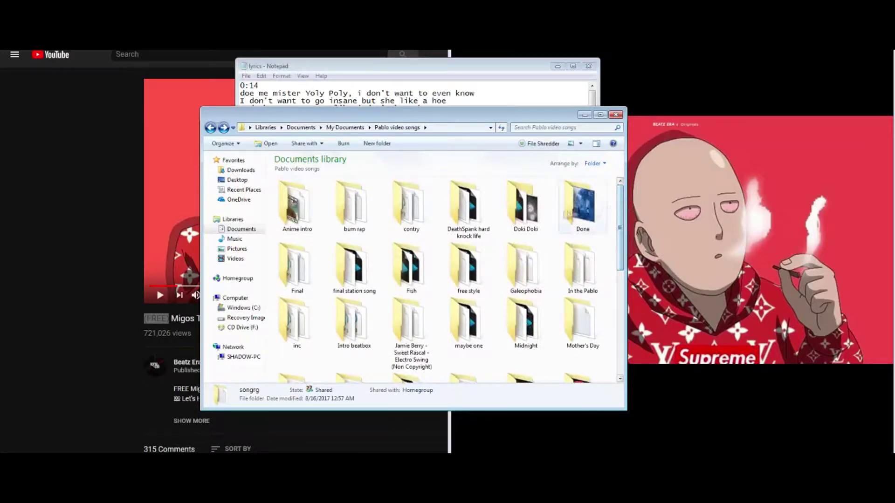
double_click(294, 208)
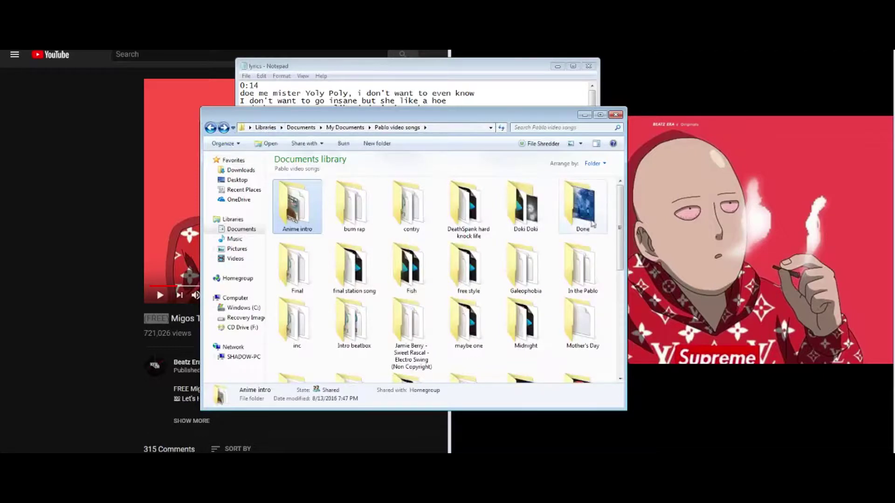
double_click(592, 224)
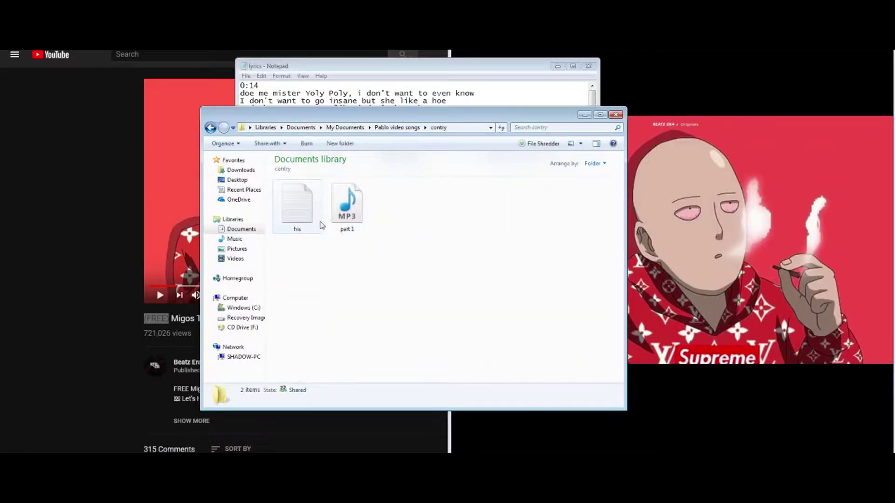
double_click(320, 224)
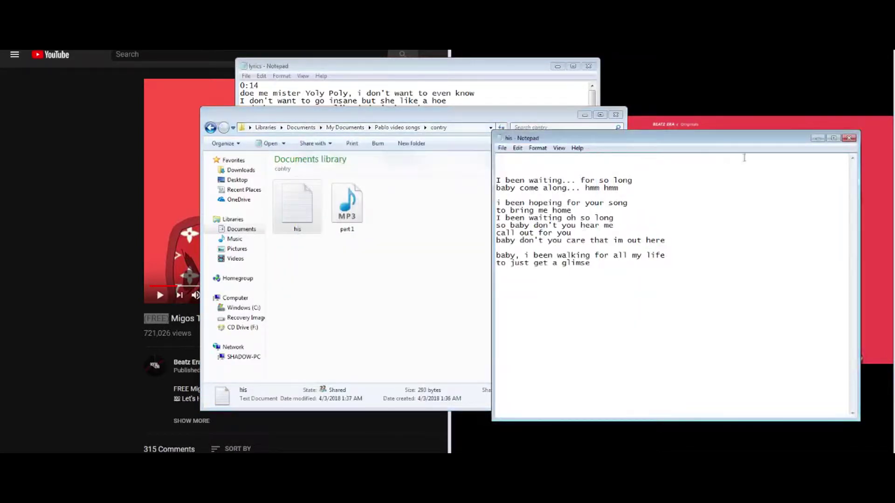
click(849, 138)
- Open the bum rap folder and read its lyric note, dismissing the Windows warning
click(211, 128)
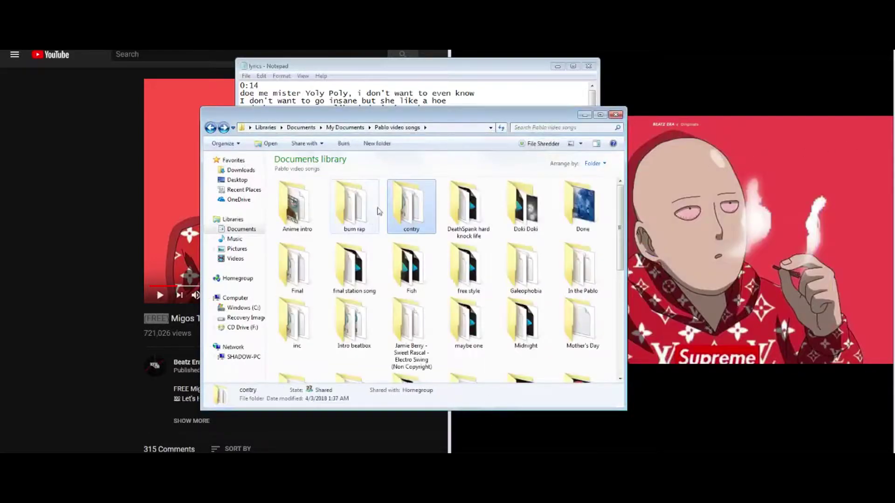
double_click(364, 217)
click(313, 216)
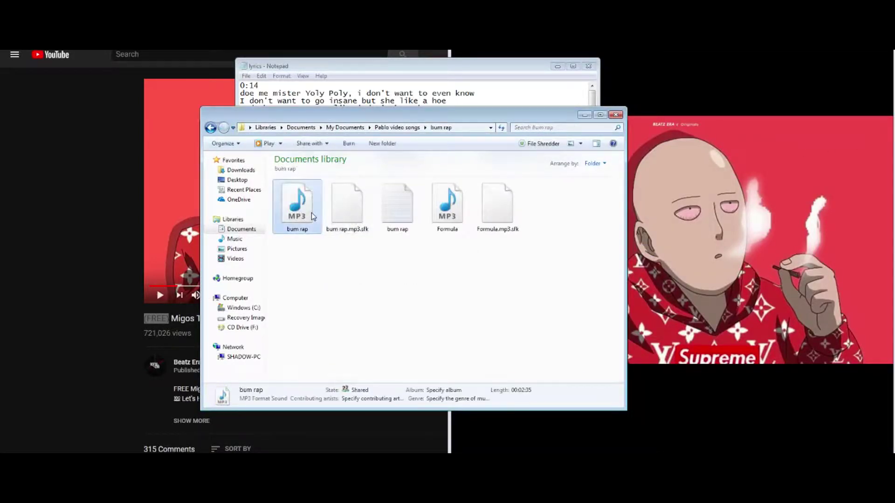
double_click(395, 219)
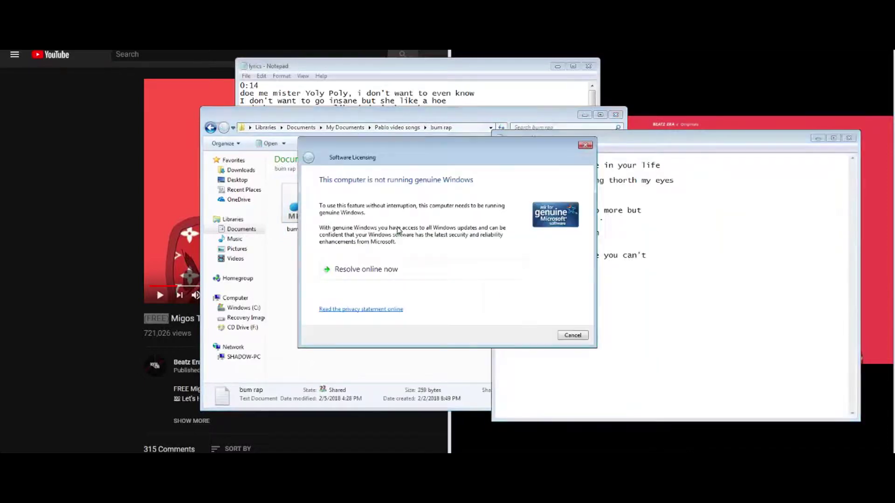
click(584, 147)
click(849, 138)
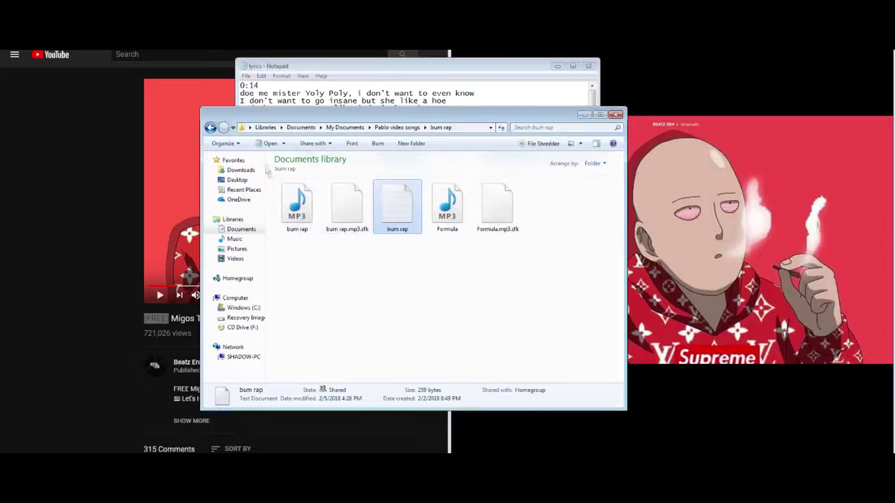
- Load this.veg from the final station song folder, read its Lyrics note, and start playback
click(210, 128)
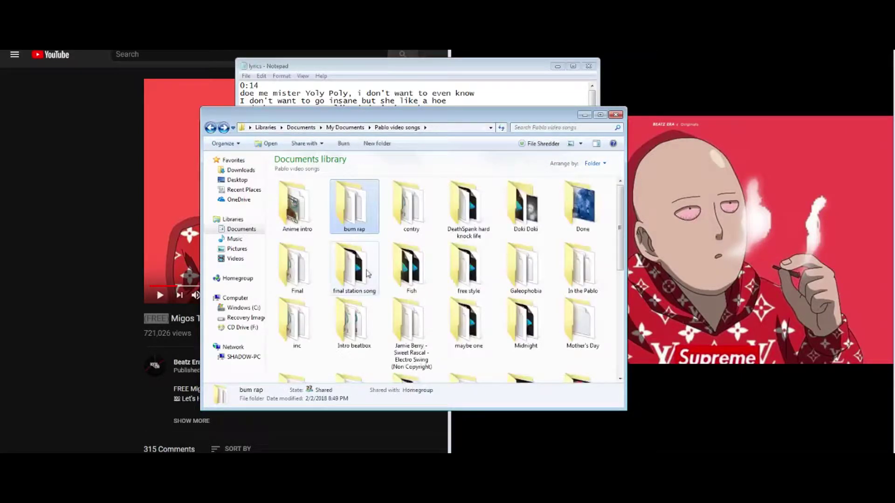
double_click(366, 271)
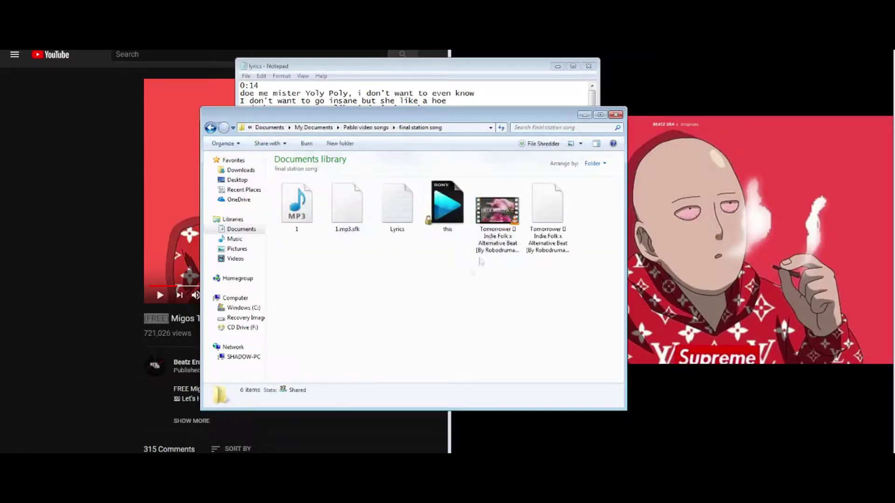
double_click(465, 231)
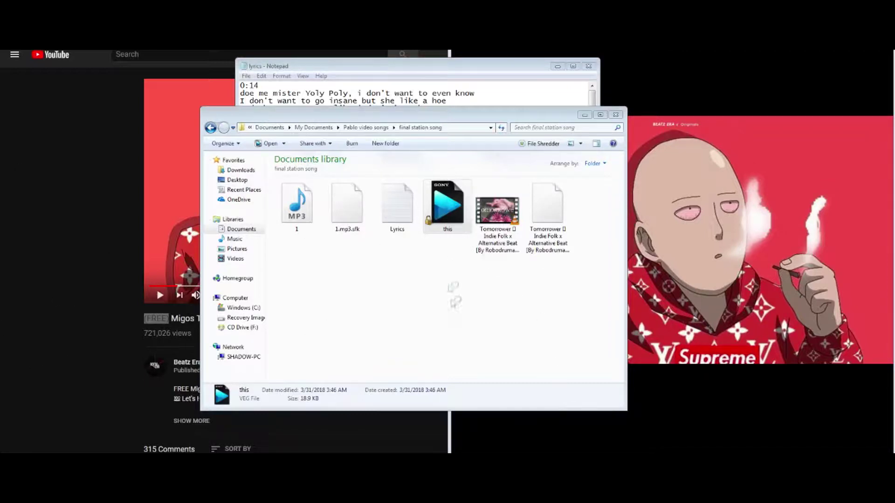
click(428, 292)
double_click(397, 209)
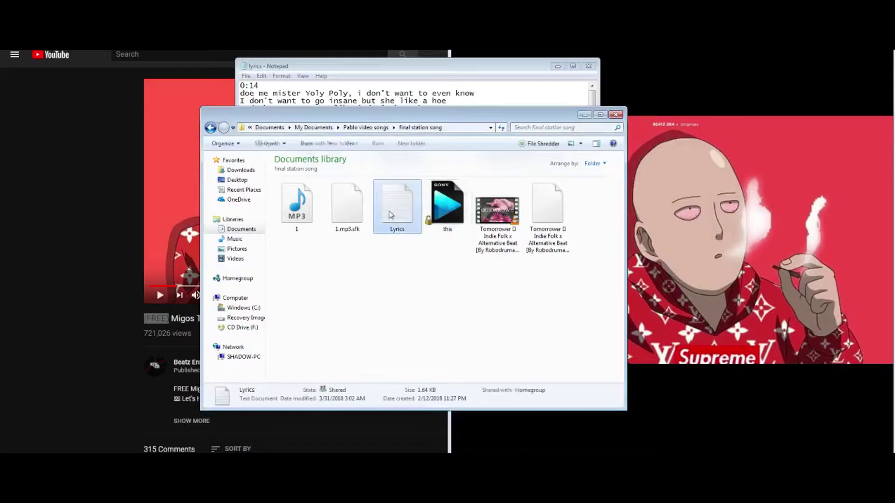
drag(854, 226, 855, 390)
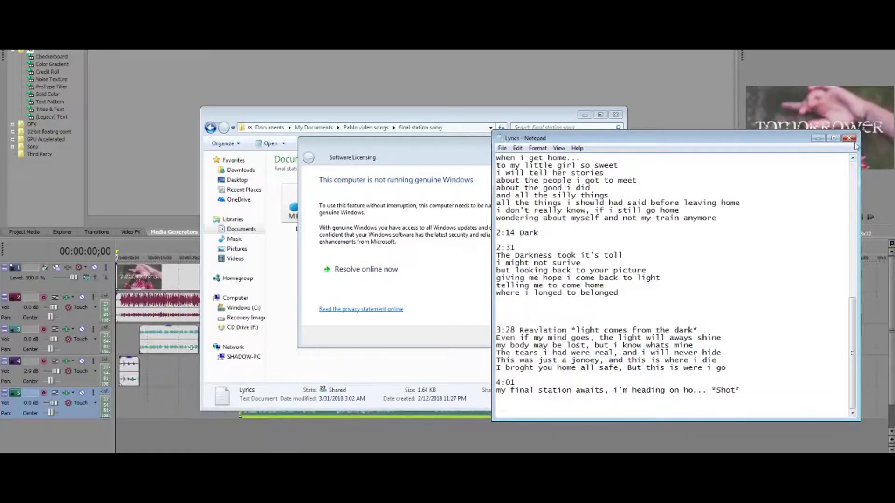
click(849, 138)
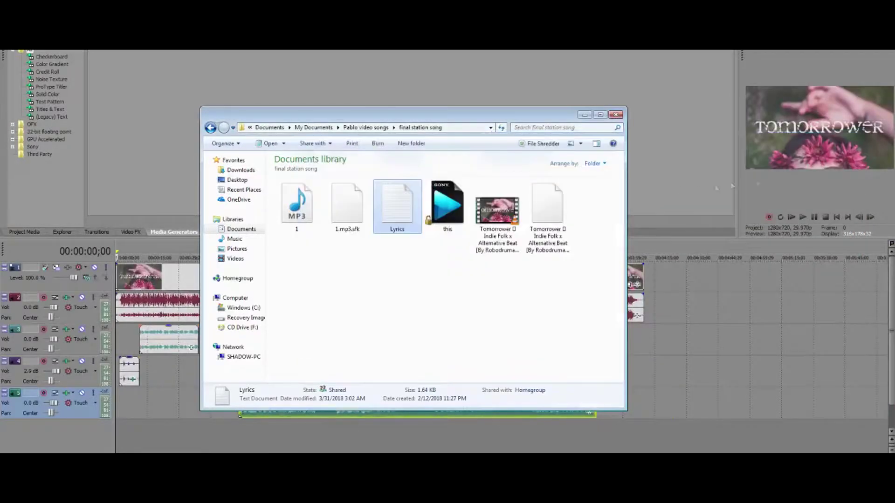
click(586, 114)
click(804, 216)
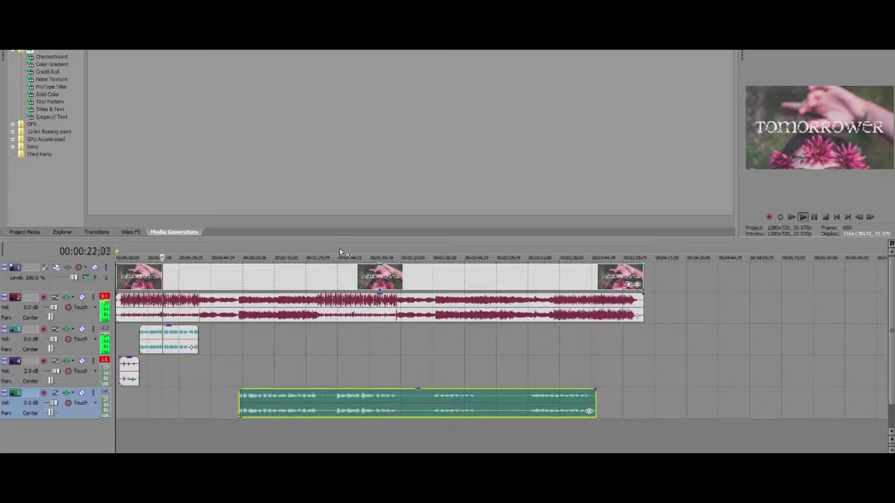
- Jump playback ahead to about 1:46, then stop it
click(340, 252)
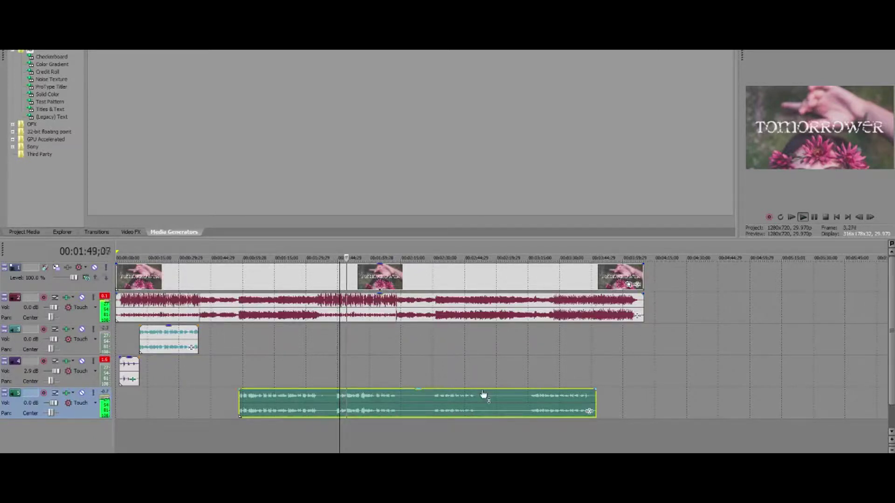
click(814, 217)
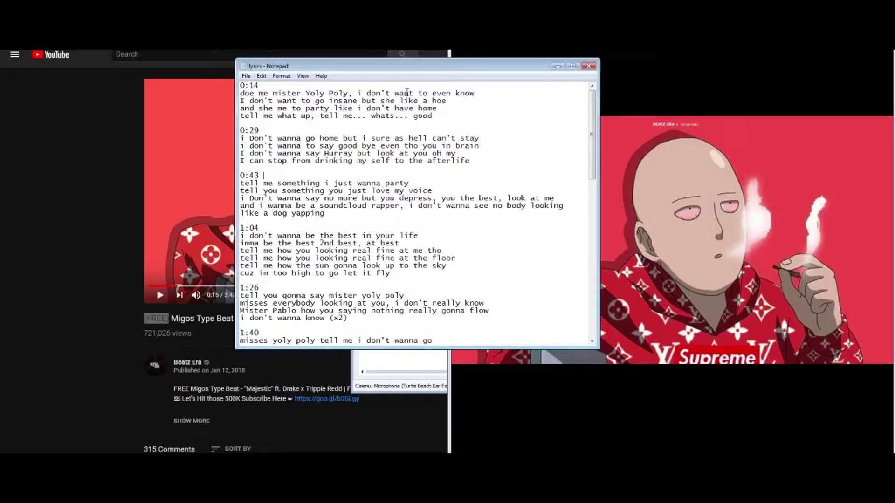
- Close the lyrics notes, load the Fish folder's music project in Vegas and play it
click(589, 66)
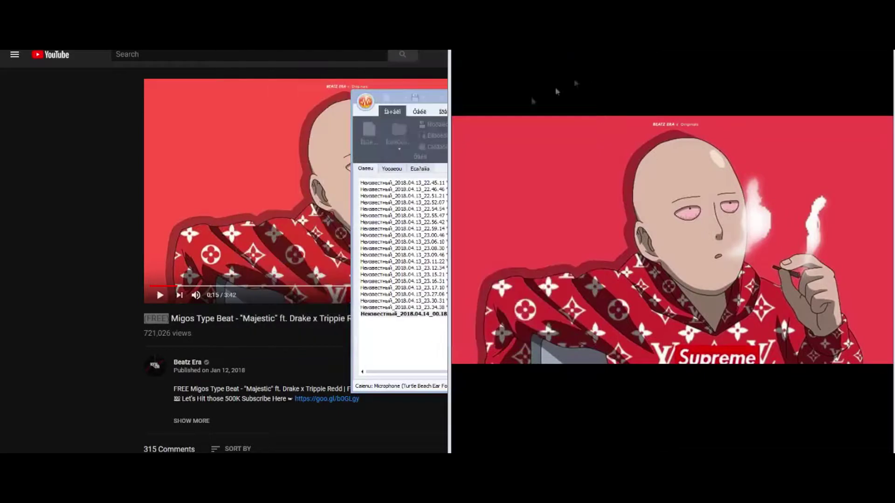
key(alt+Tab)
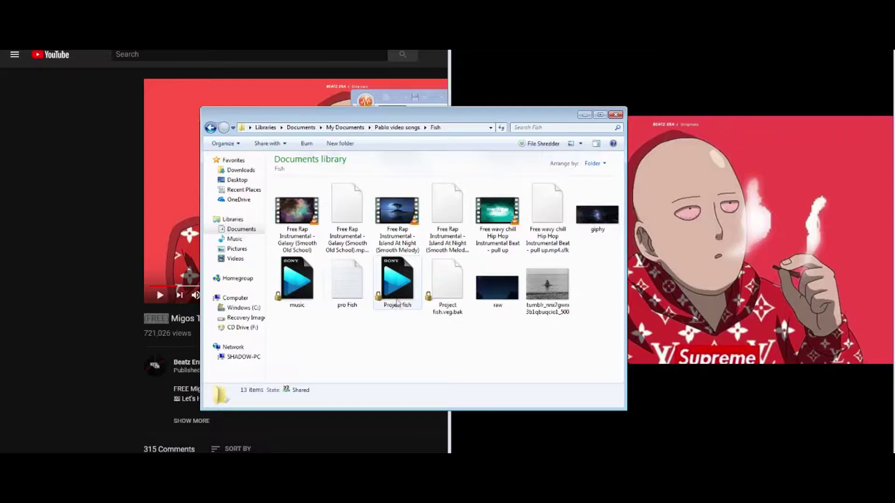
double_click(308, 293)
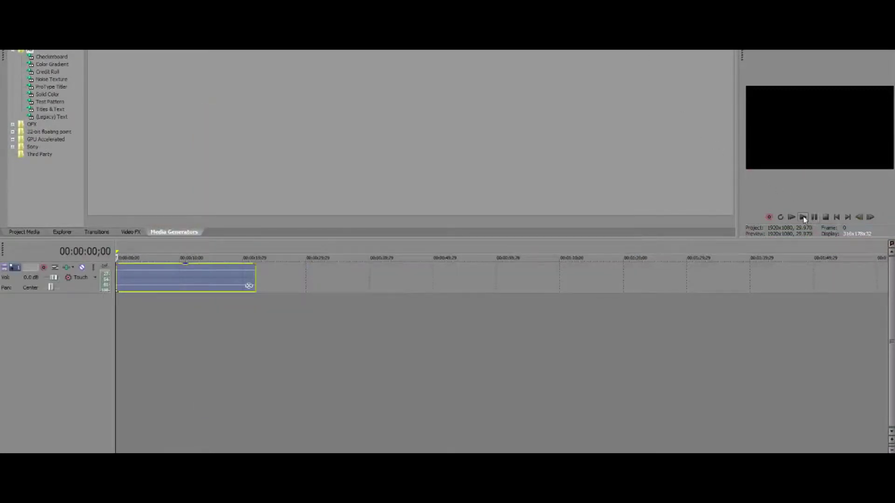
click(803, 218)
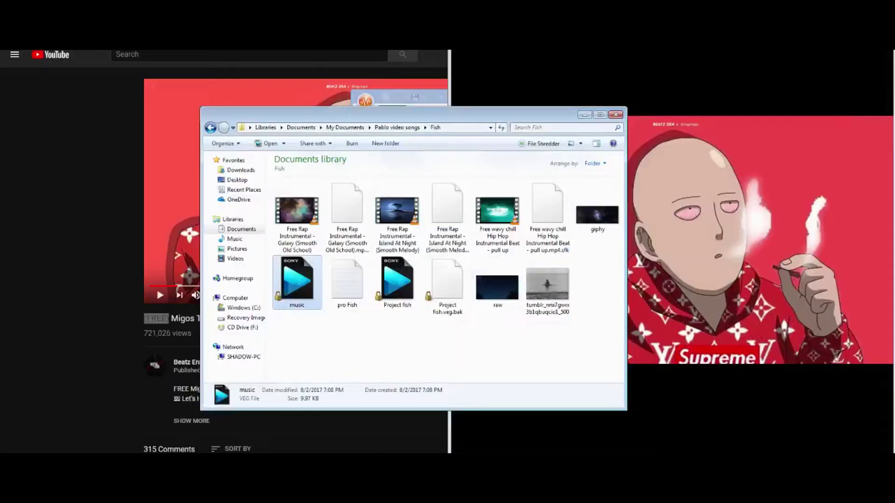
- Load full.veg from the free style folder and return the playhead to the start
click(412, 296)
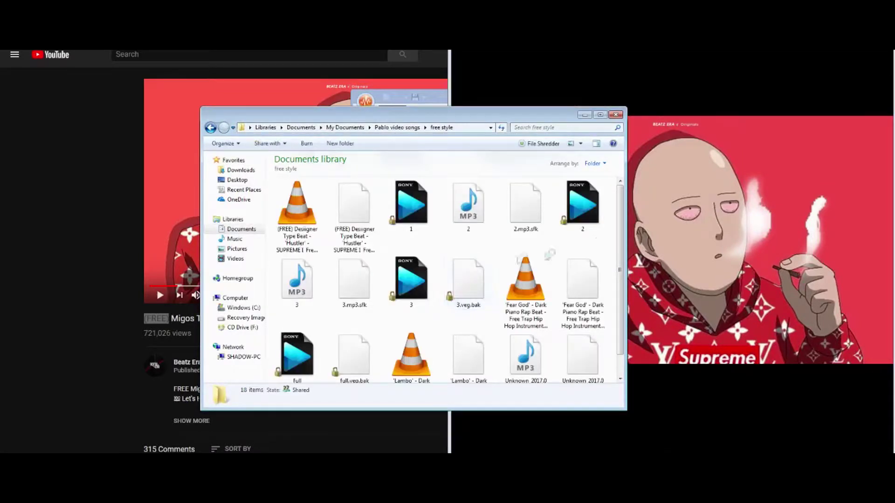
drag(621, 225, 621, 245)
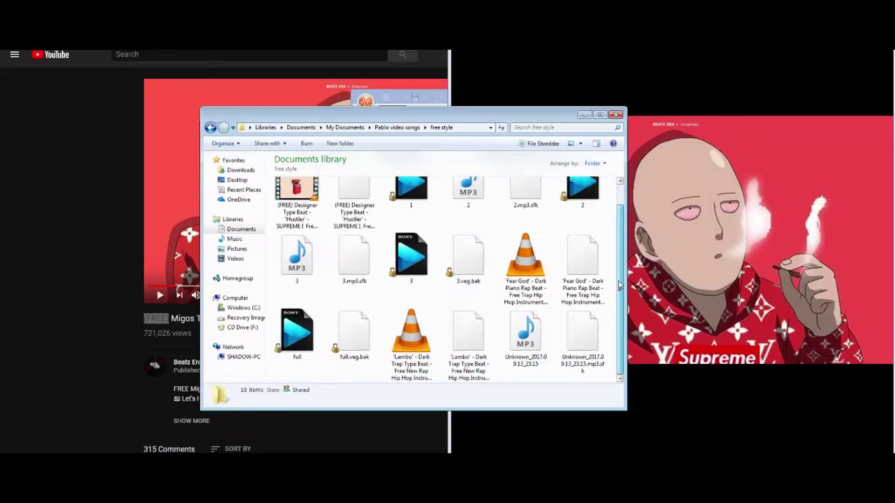
scroll(620, 239, up, 1)
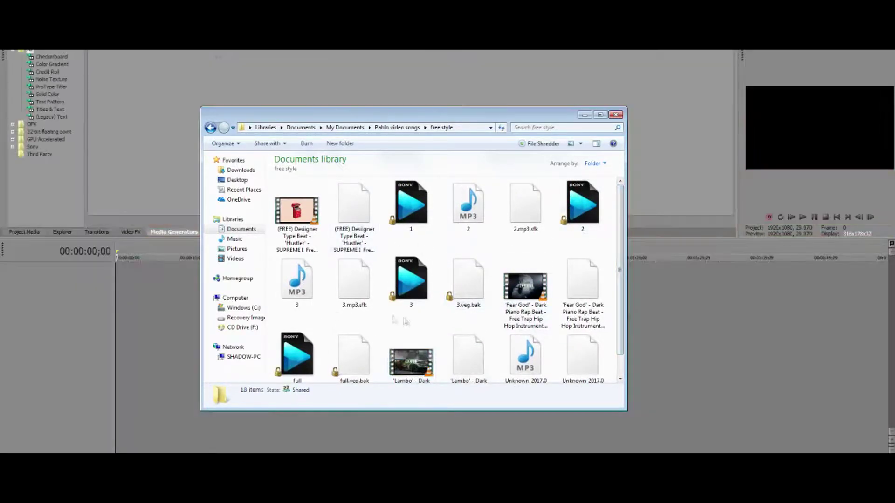
double_click(286, 362)
scroll(303, 342, down, 1)
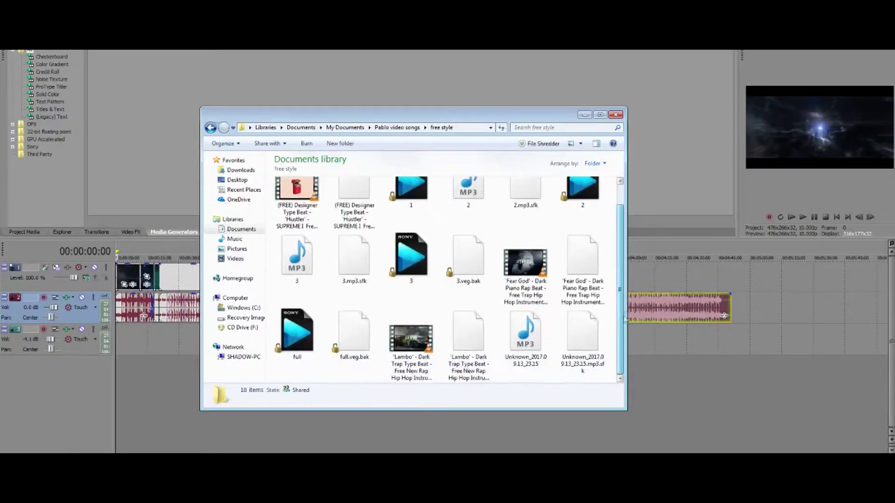
click(127, 244)
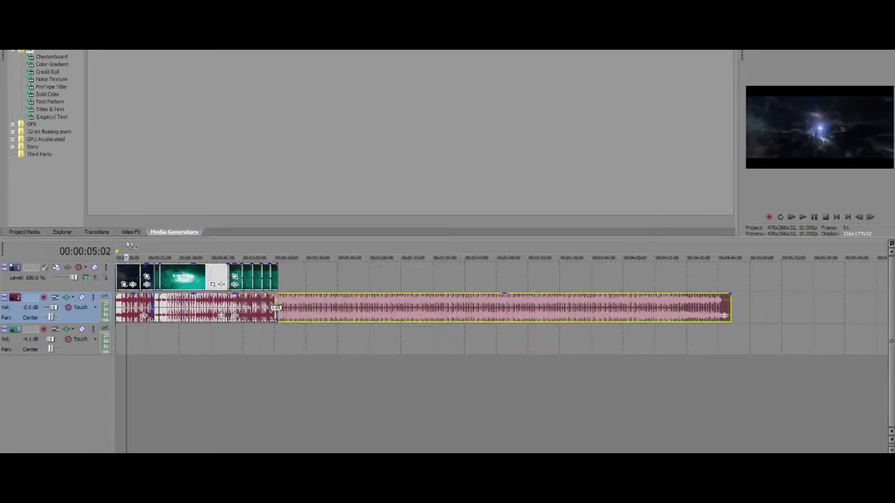
click(115, 245)
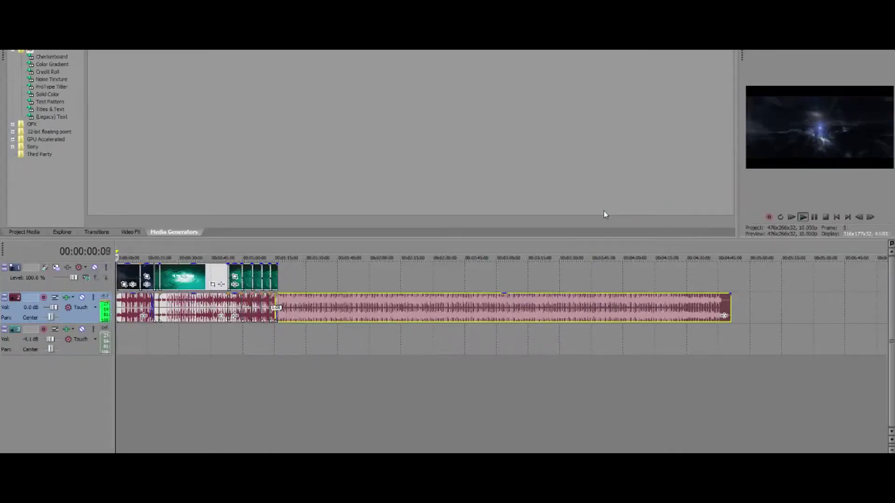
- Enlarge the video preview and play, jumping to about 16, 11 and 53 seconds, then pause
drag(738, 183, 517, 196)
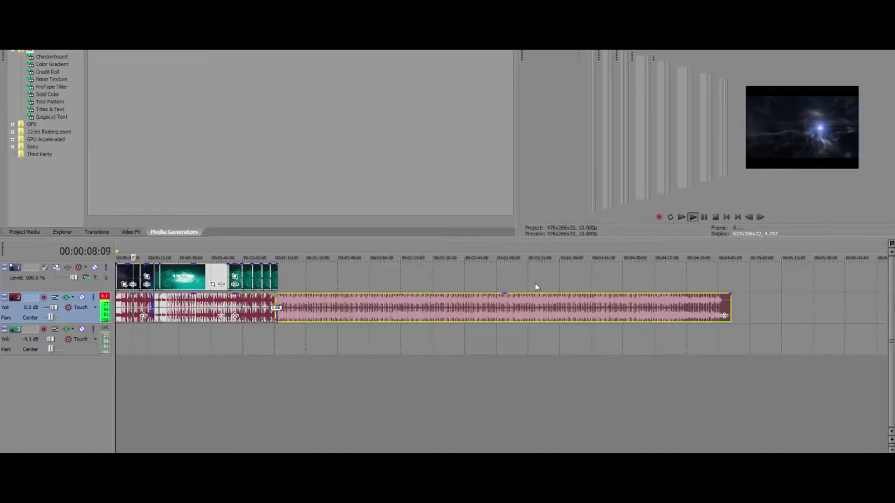
click(117, 252)
click(149, 251)
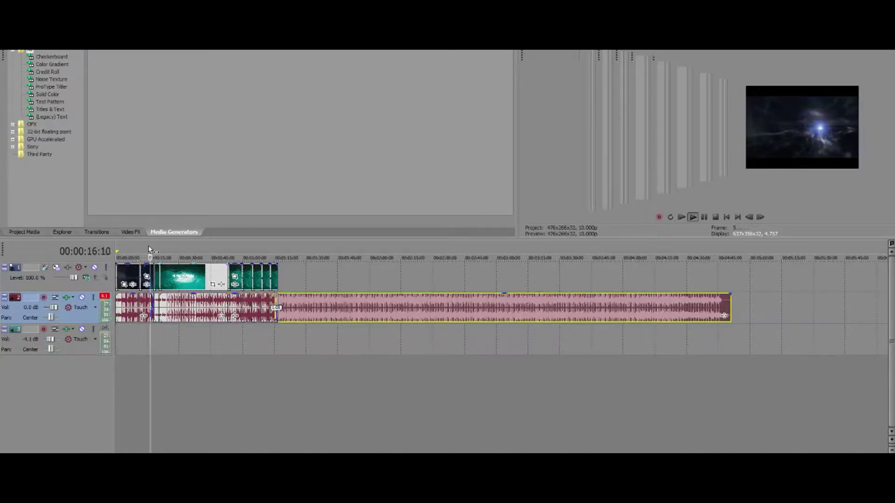
click(140, 251)
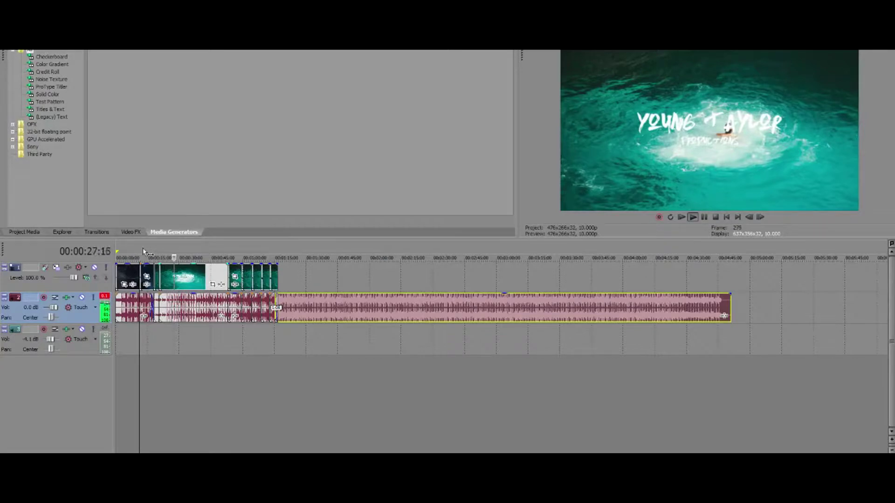
click(229, 252)
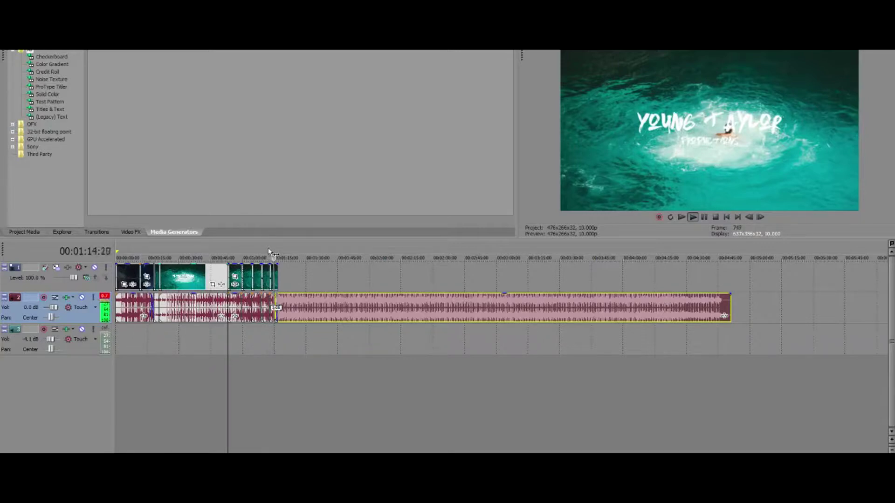
click(704, 218)
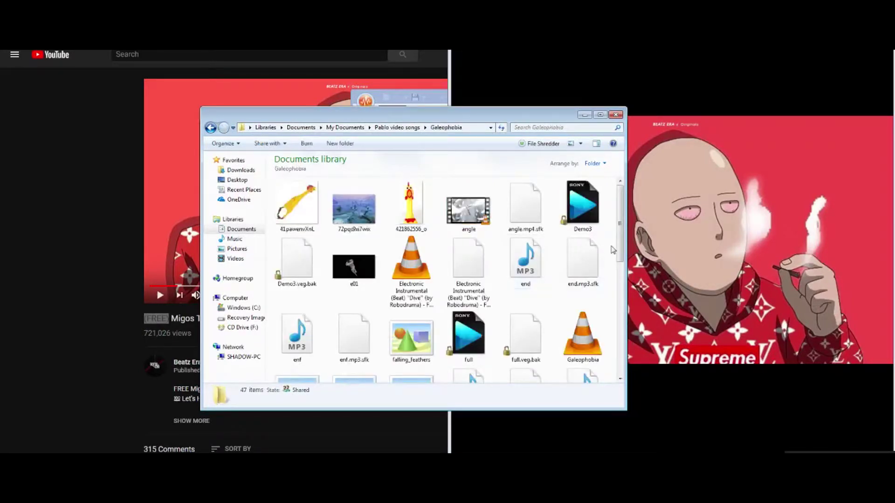
- Scroll the Galeophobia folder and select the Demo3 project
scroll(612, 303, down, 6)
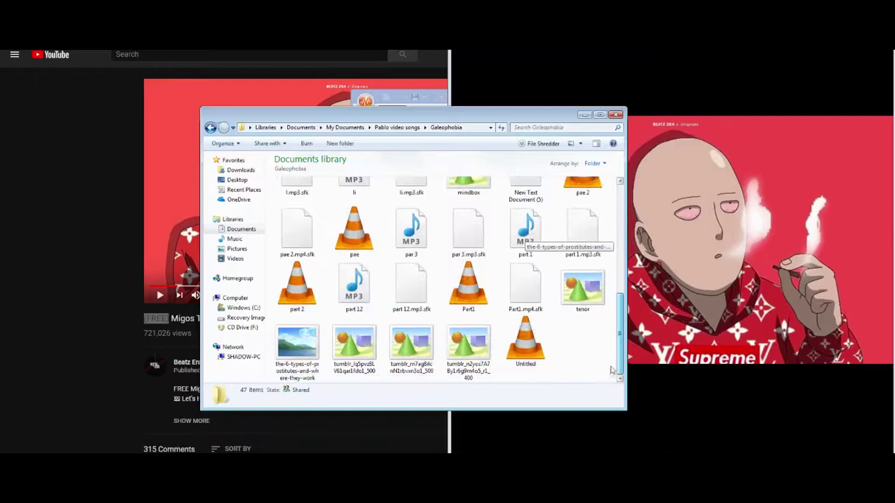
scroll(612, 327, up, 6)
click(580, 215)
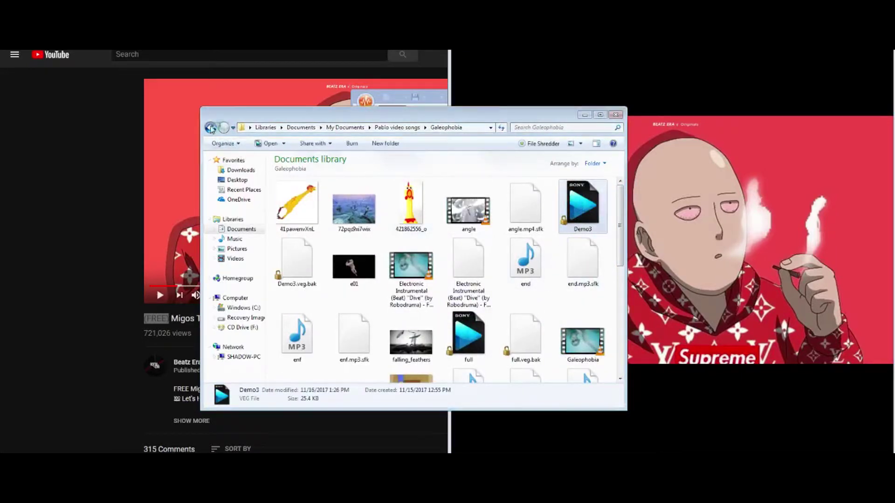
click(210, 127)
- Look inside the In the Pablo and inc folders, returning to the song folders list
key(Right)
key(Return)
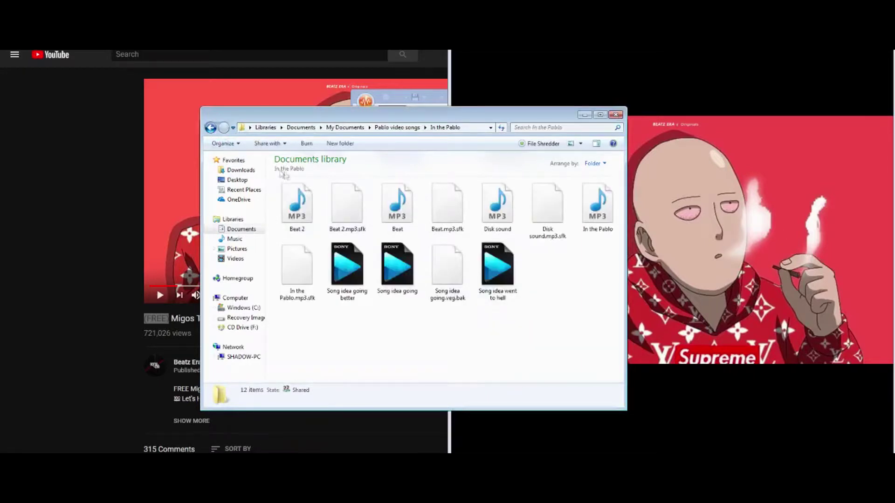
click(211, 127)
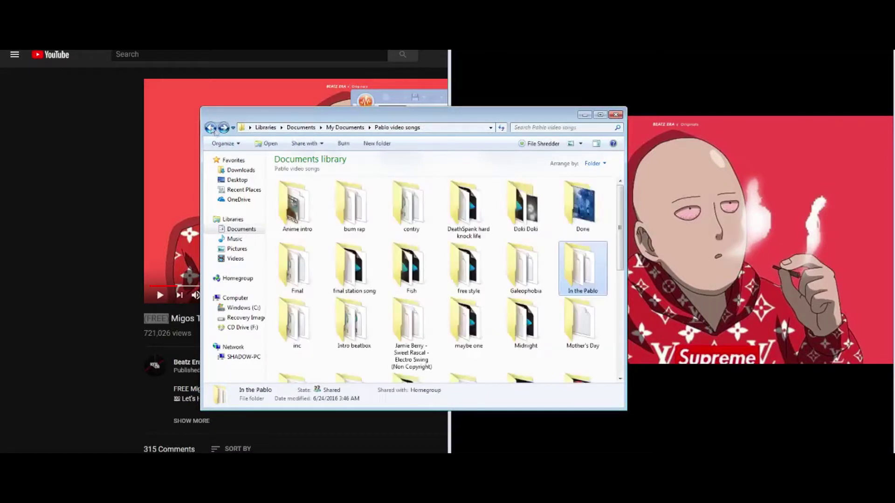
double_click(310, 326)
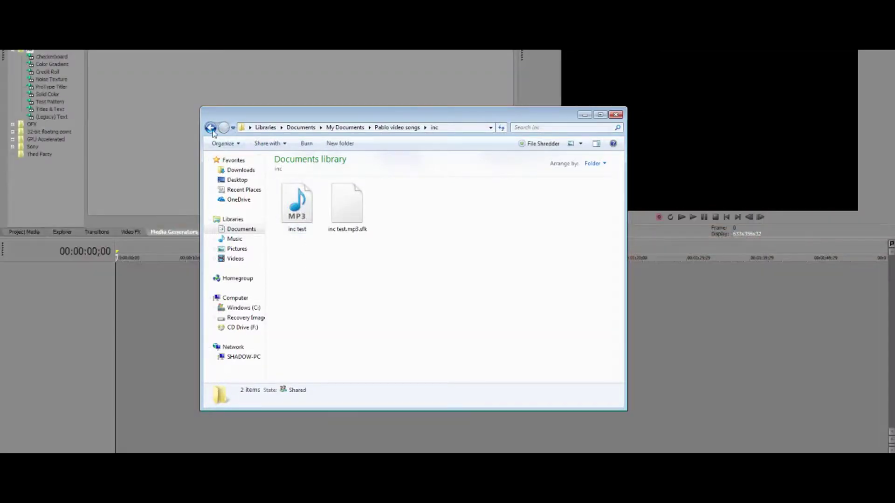
click(211, 128)
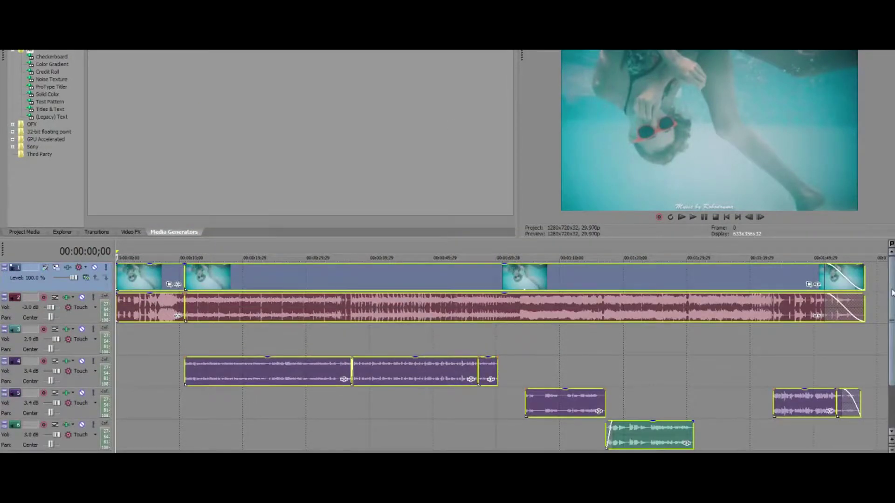
- Browse and close the Galeophobia folder, then scrub the Vegas timeline to about 1:04 and 1:18
key(alt+Tab)
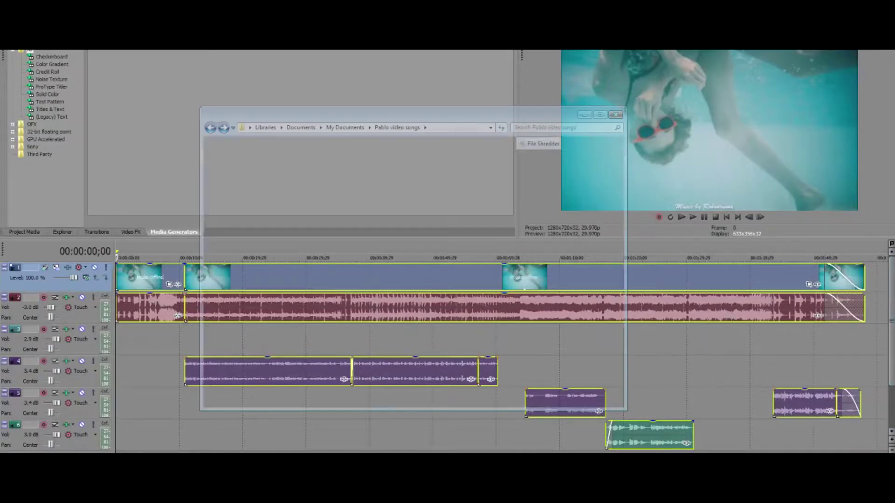
double_click(533, 287)
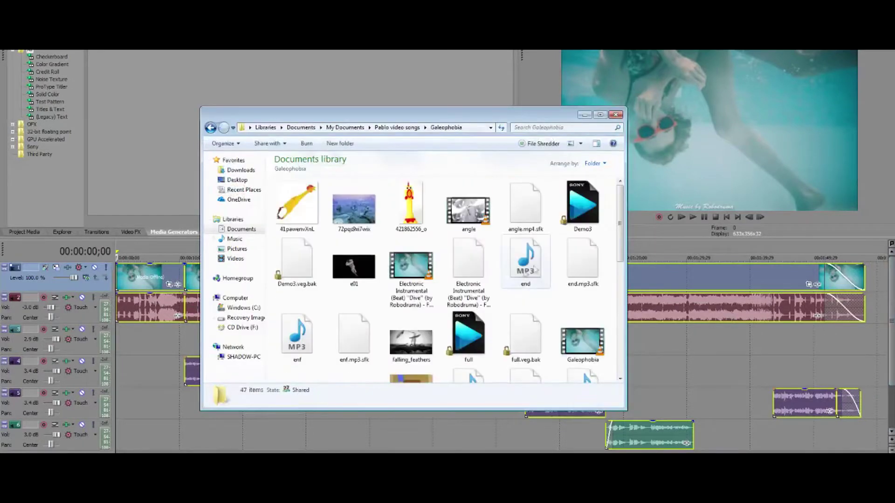
drag(619, 237, 622, 349)
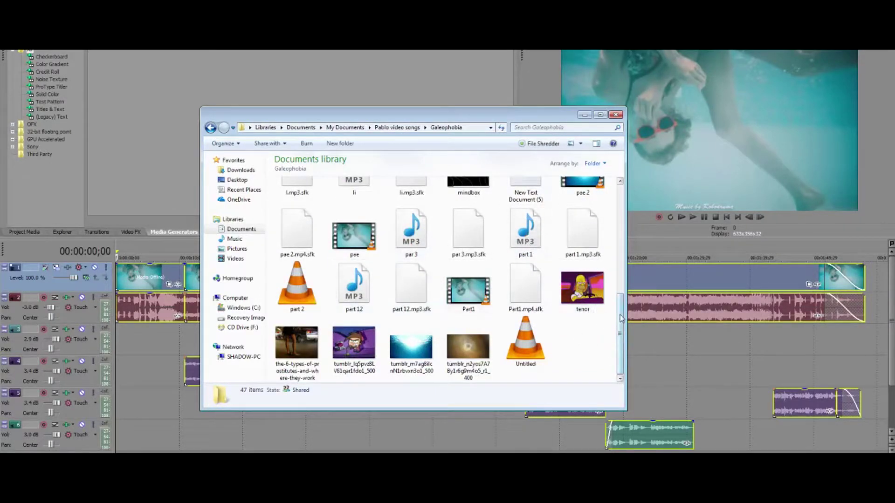
drag(622, 318, 636, 190)
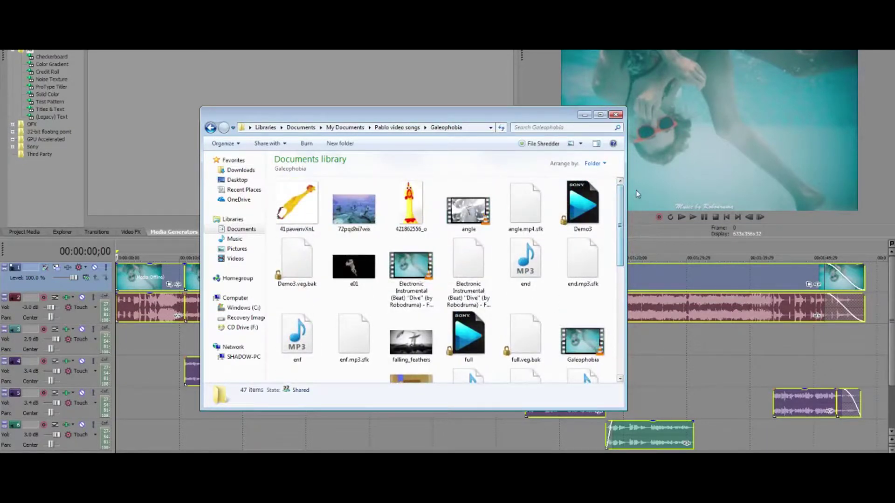
click(619, 116)
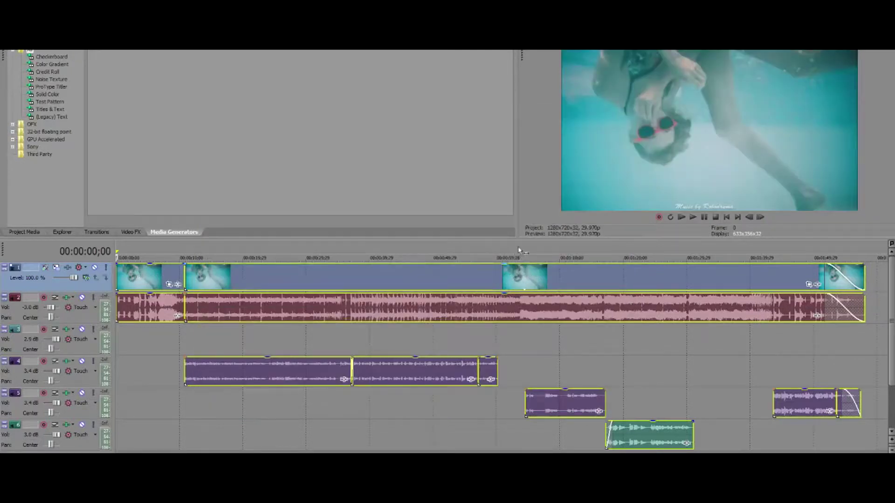
drag(518, 249, 524, 253)
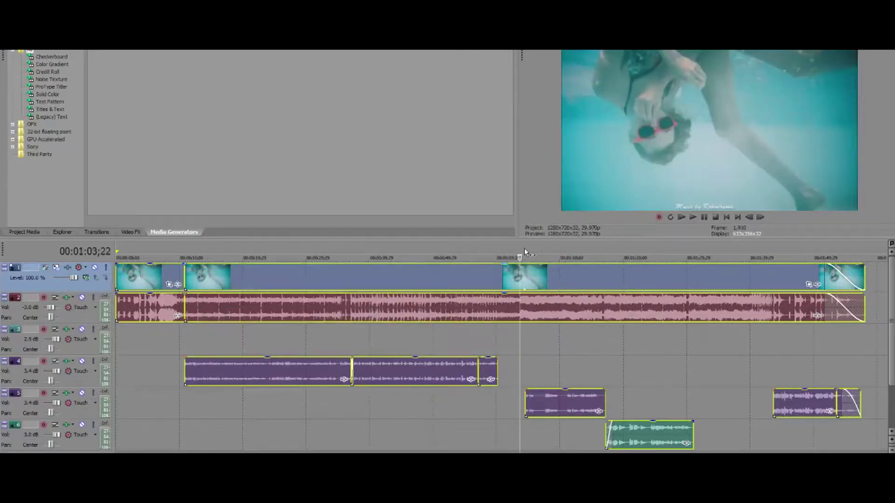
click(612, 256)
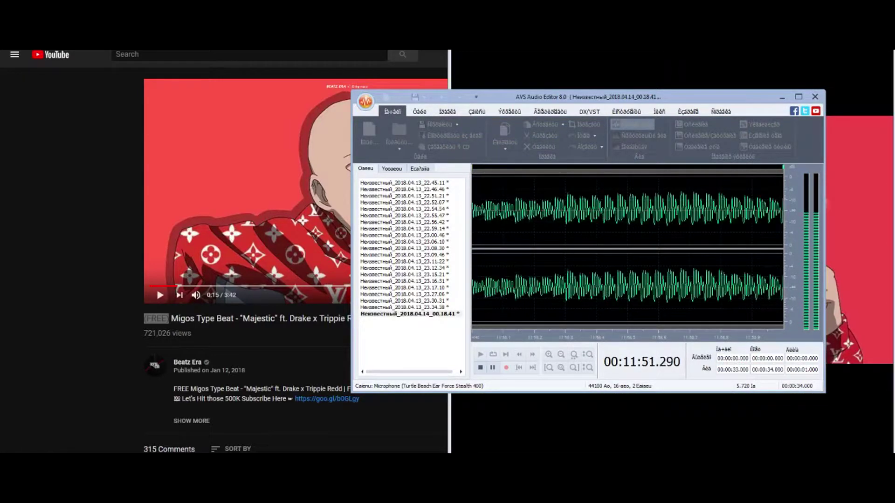
- Open a Libraries file window and view the th image, dismissing the licensing warnings
key(super+e)
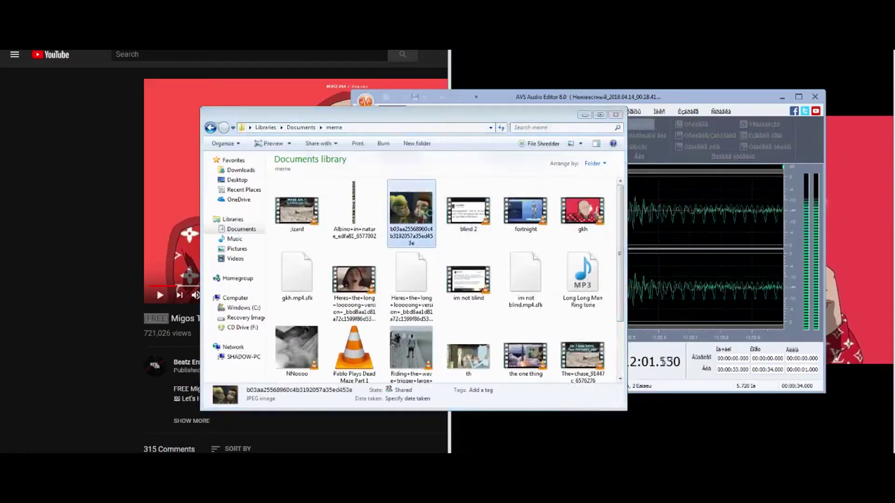
click(583, 145)
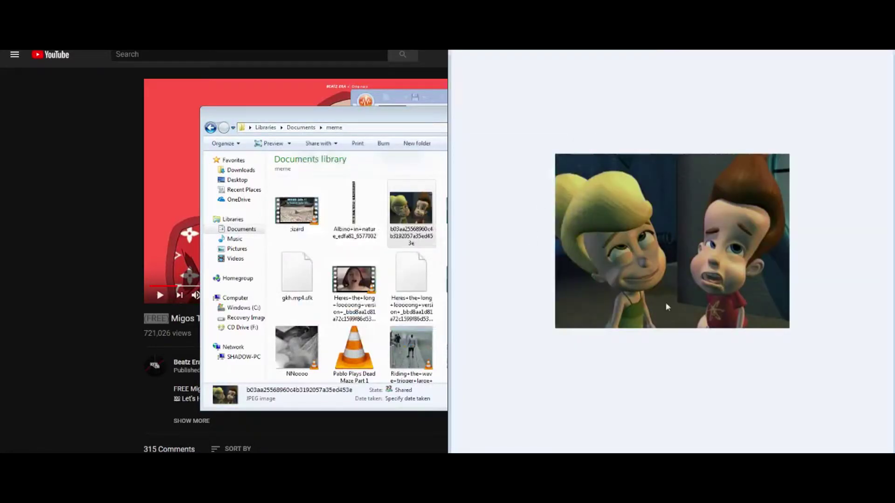
click(405, 115)
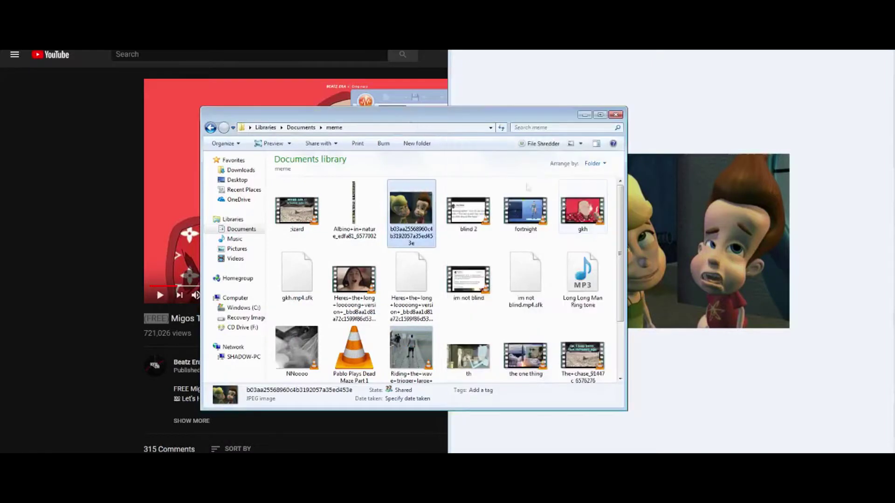
drag(623, 239, 616, 241)
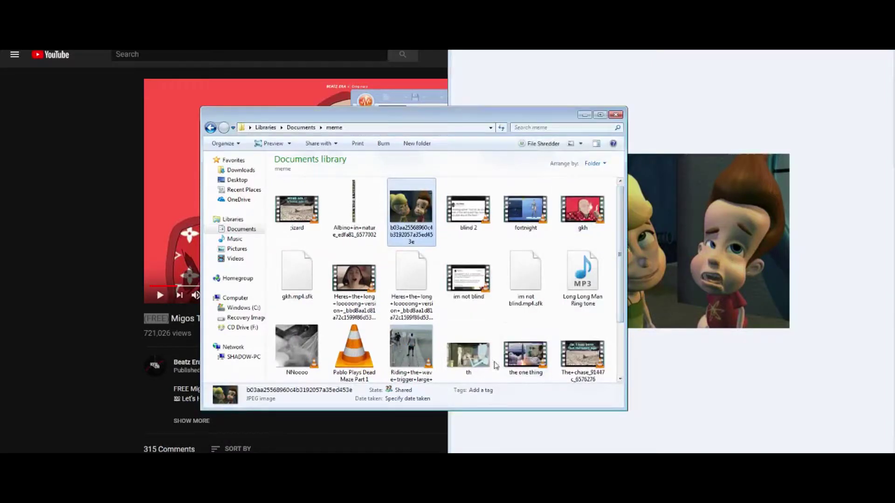
double_click(492, 364)
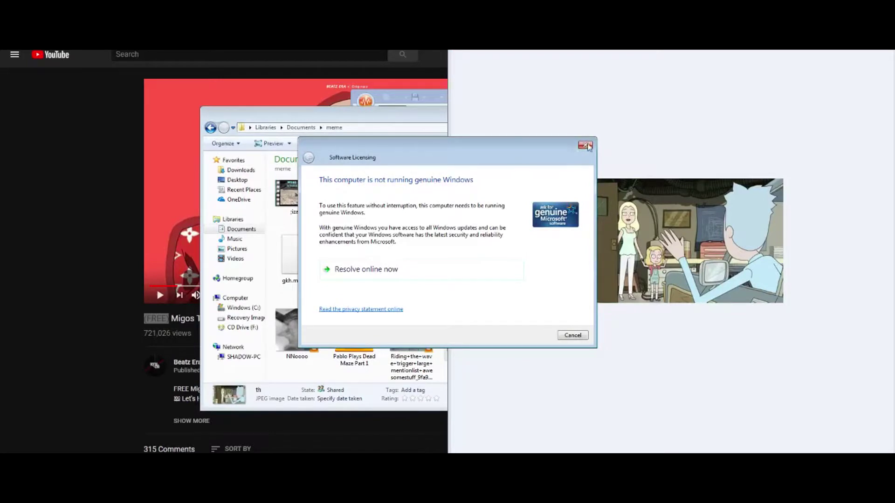
click(585, 146)
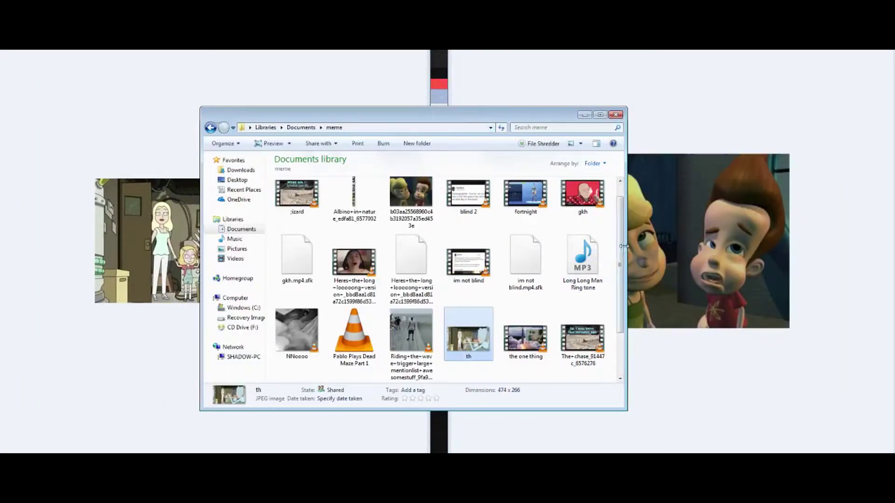
- Play the blind 2 and ;izard videos from the meme folder
click(620, 304)
drag(619, 291, 622, 273)
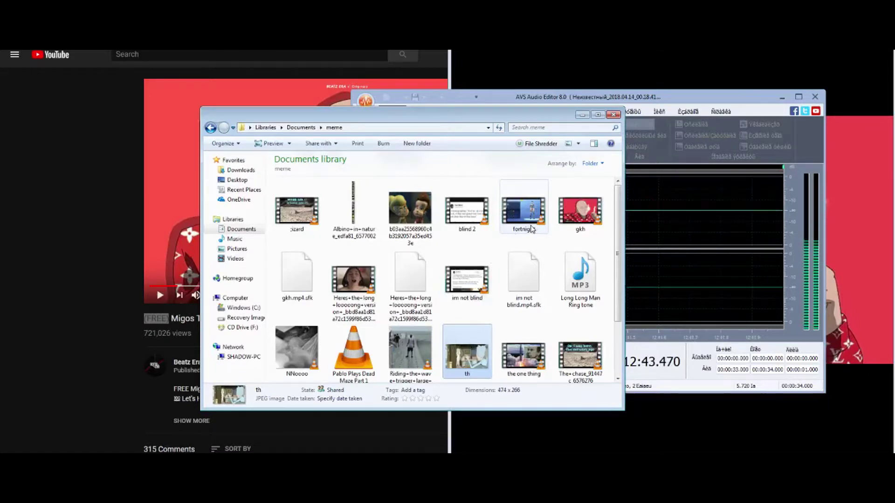
click(483, 228)
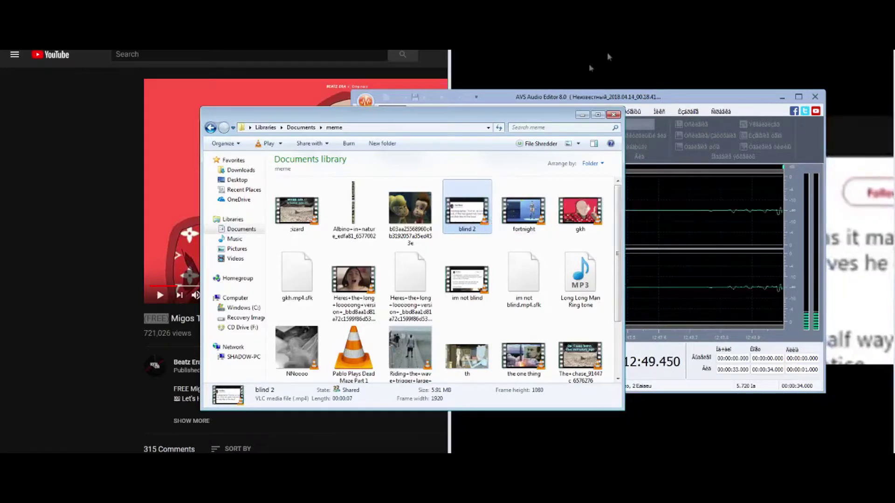
double_click(483, 227)
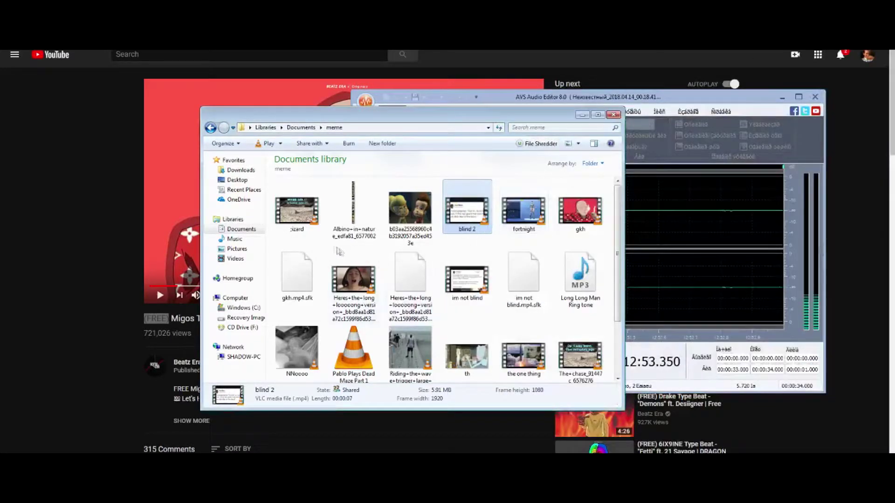
double_click(297, 211)
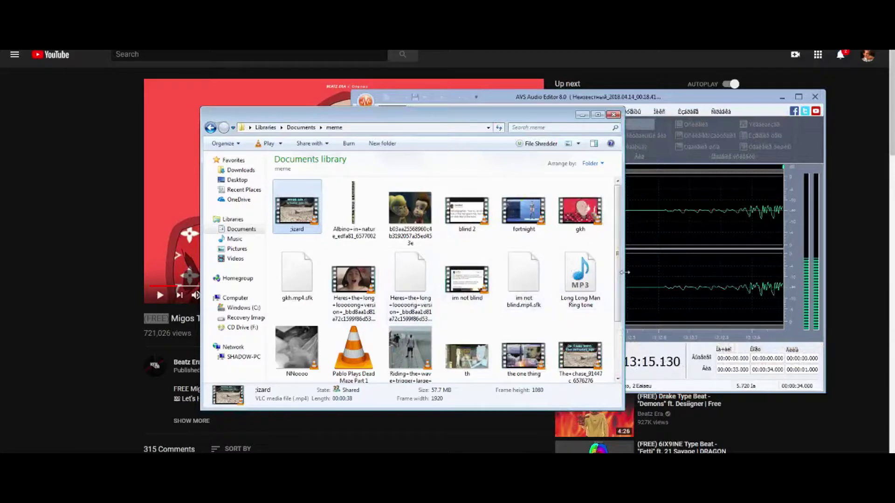
scroll(619, 273, down, 1)
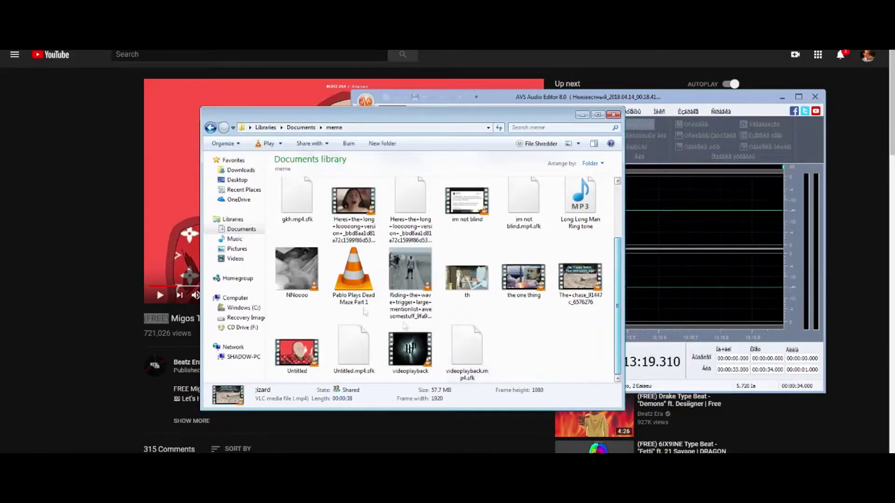
- Go from Documents into Pablo Video Meme and its aideo stuff subfolder
key(BackSpace)
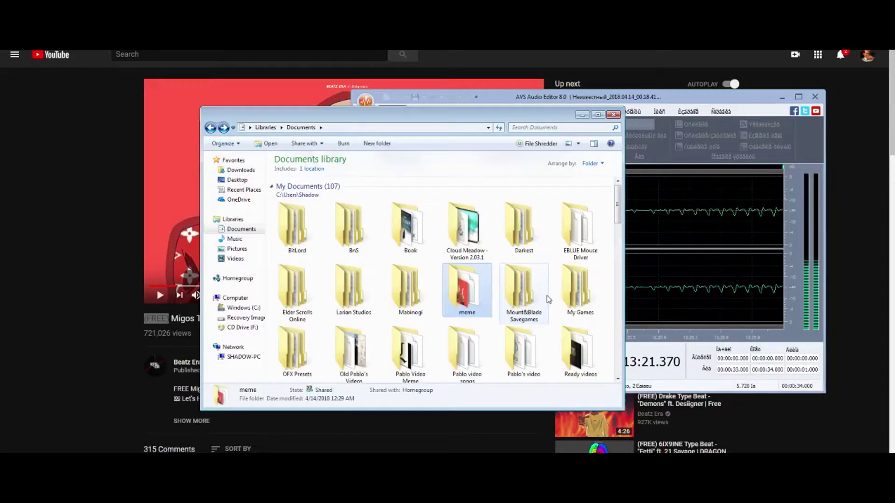
drag(617, 205, 618, 226)
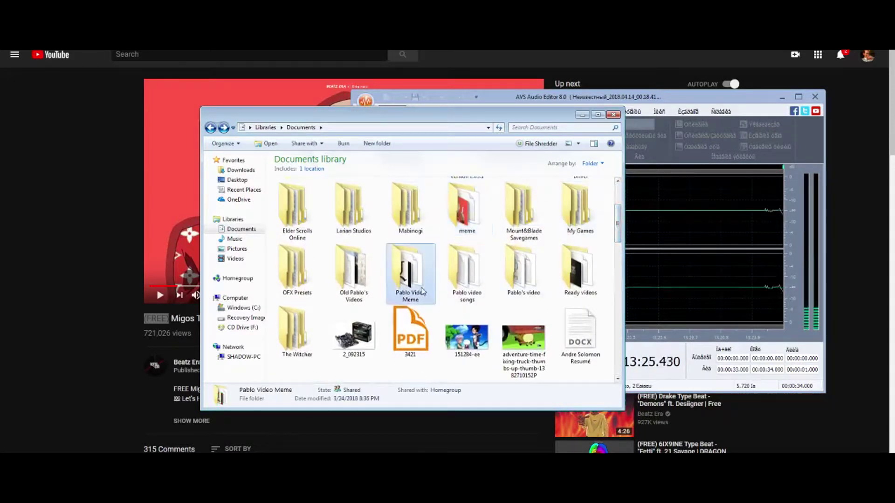
double_click(421, 293)
mouse_move(611, 207)
mouse_down()
mouse_move(614, 222)
mouse_move(614, 193)
mouse_up()
double_click(303, 207)
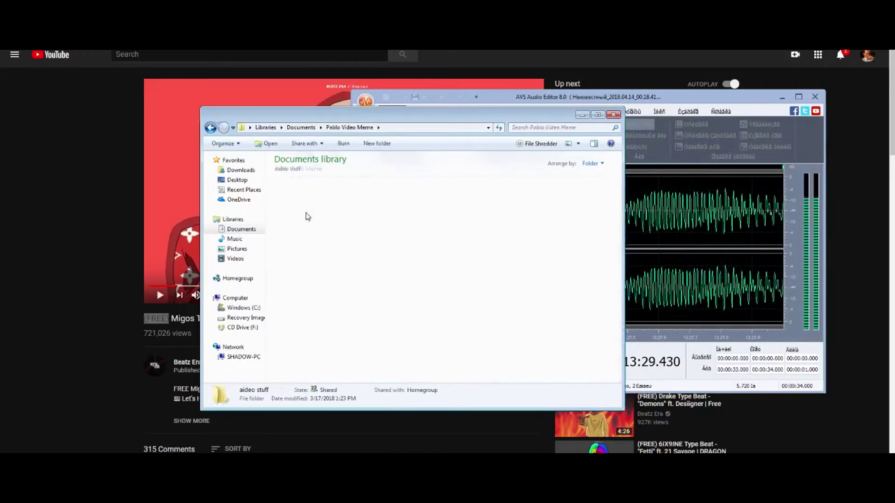
mouse_move(617, 201)
mouse_down()
mouse_move(617, 254)
mouse_move(622, 186)
mouse_up()
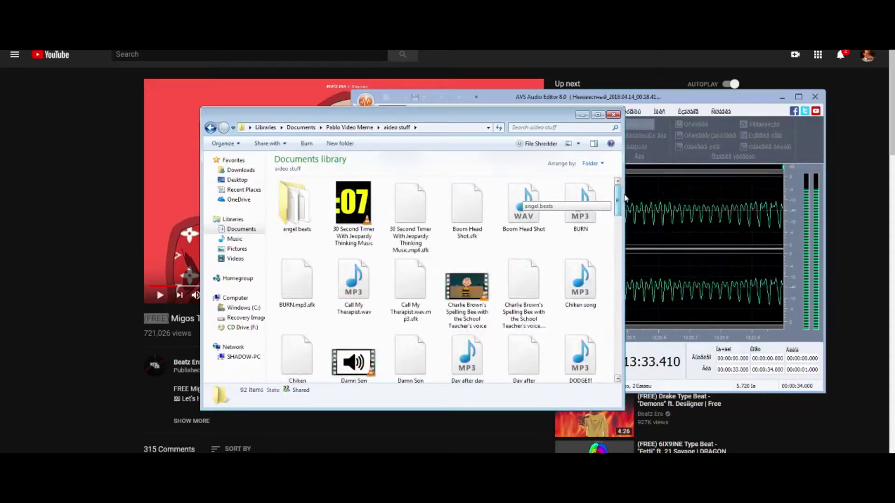
drag(625, 198, 623, 305)
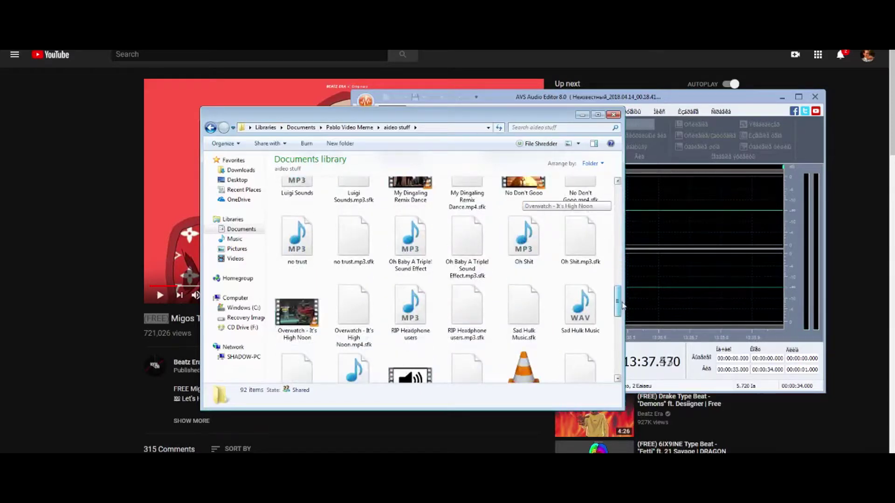
scroll(603, 280, up, 1)
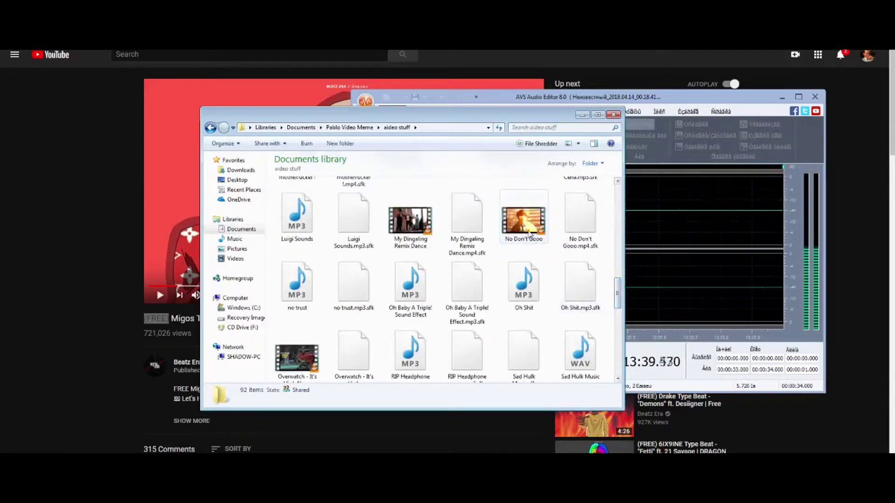
- Play the No Don't Gooo video, close it, and return to Pablo Video Meme
double_click(529, 233)
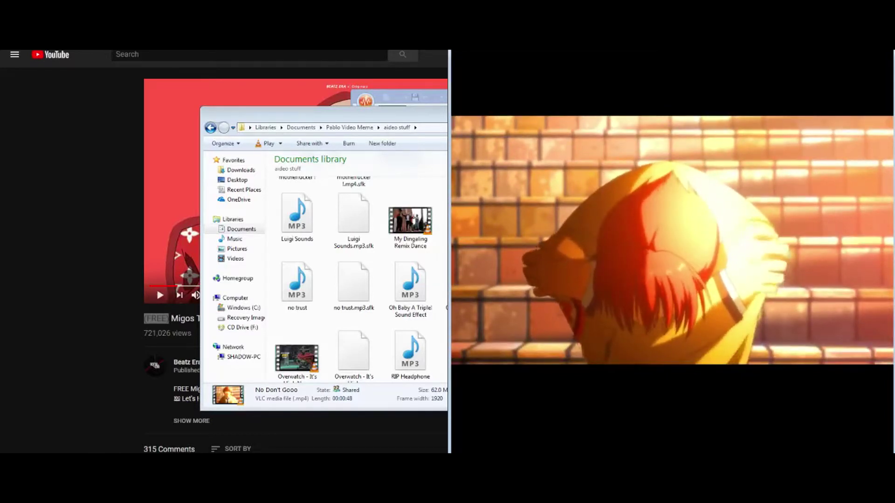
key(alt+F4)
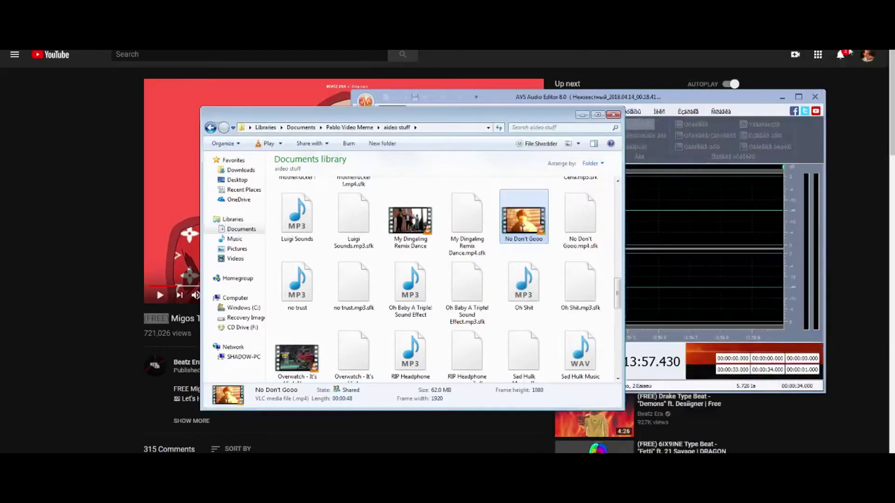
drag(621, 298, 619, 358)
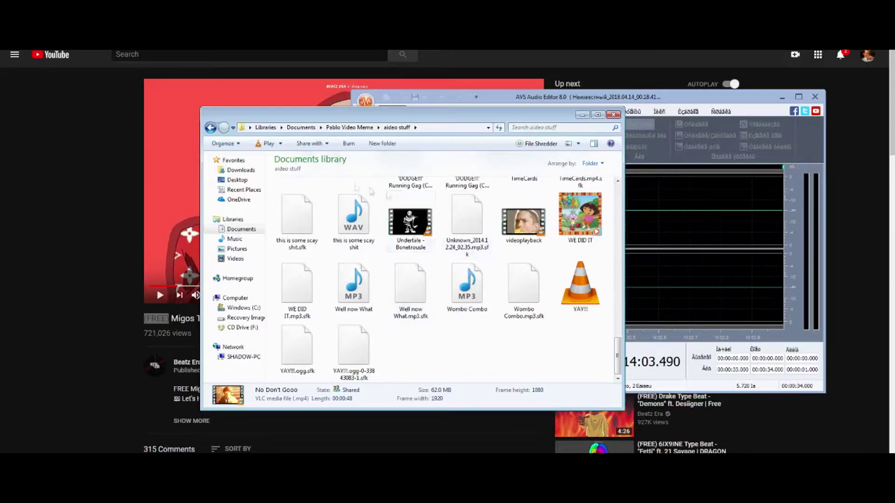
click(210, 127)
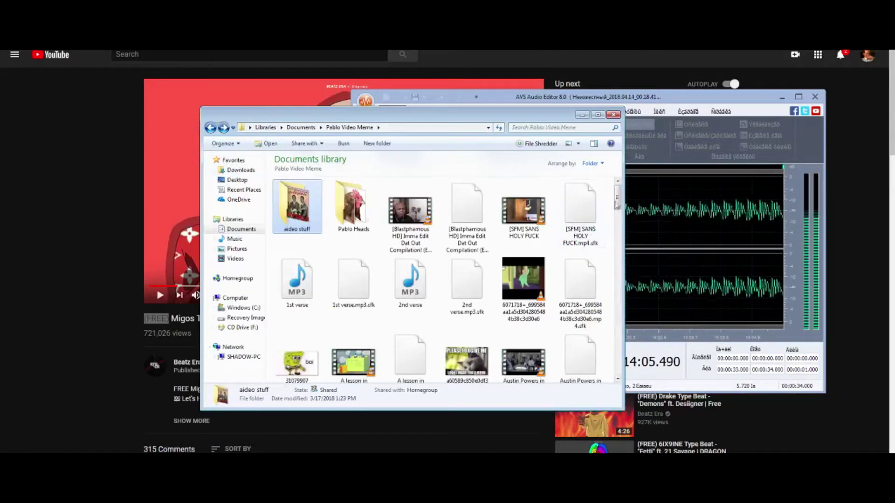
- Peek inside the Ready videos and The Witcher folders, returning to Documents each time
drag(617, 198, 620, 242)
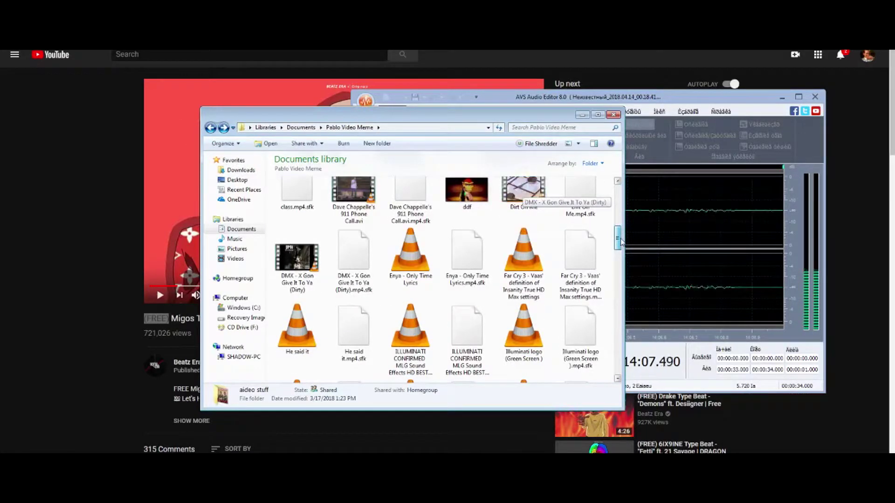
drag(621, 241, 619, 275)
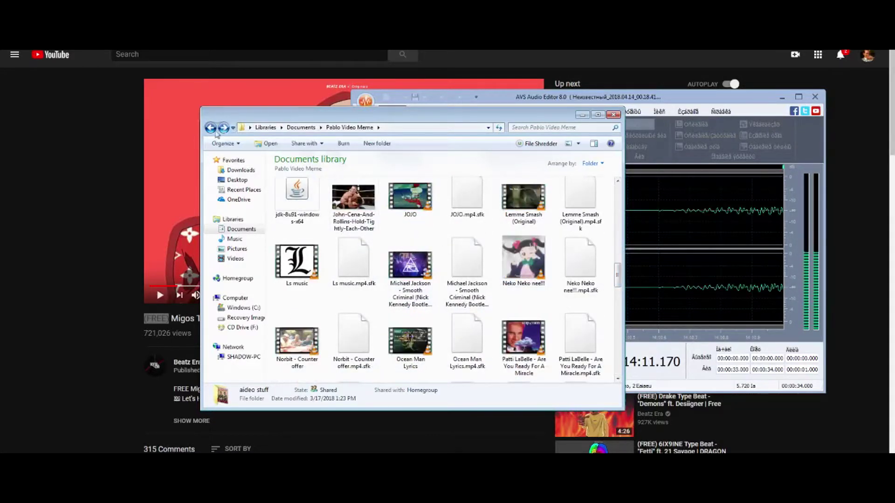
click(301, 128)
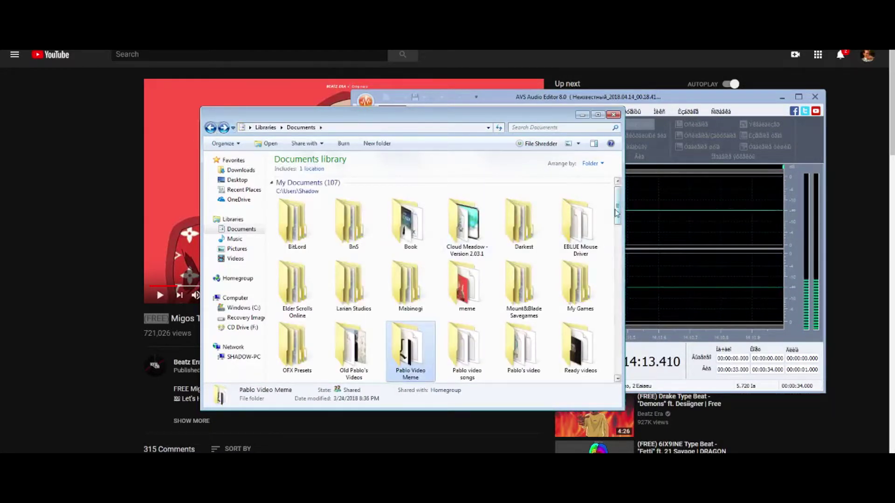
scroll(526, 208, down, 3)
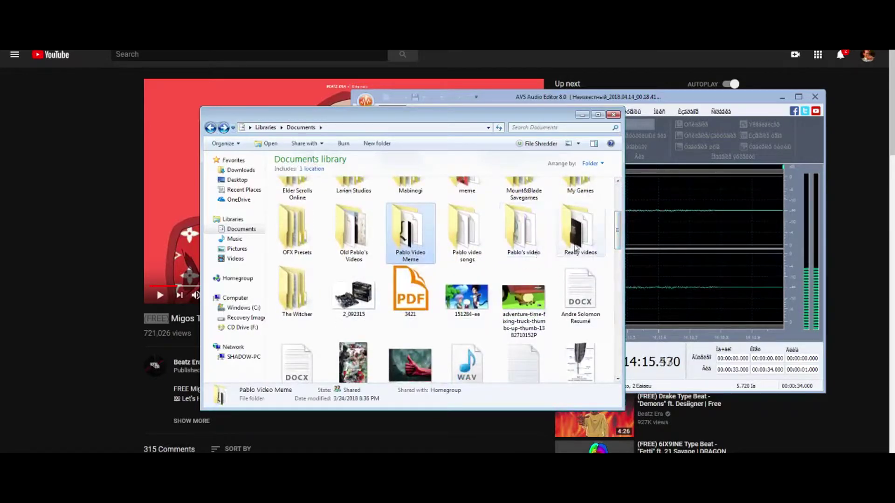
double_click(577, 248)
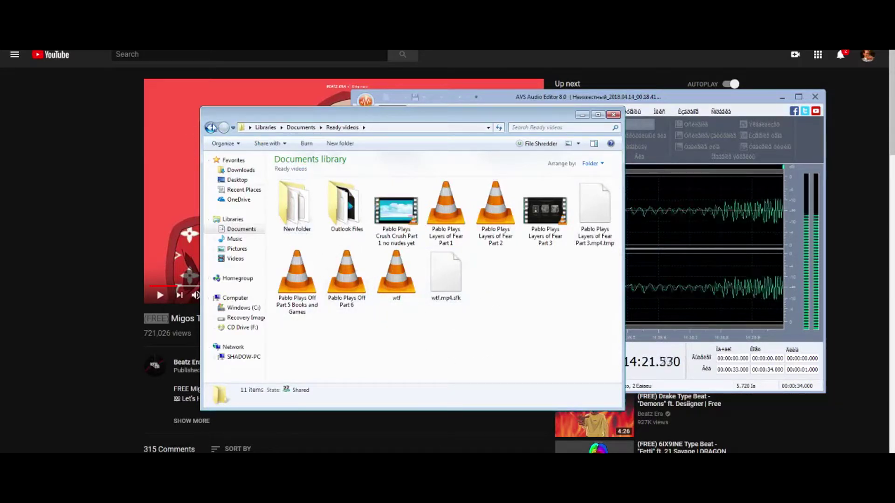
click(211, 127)
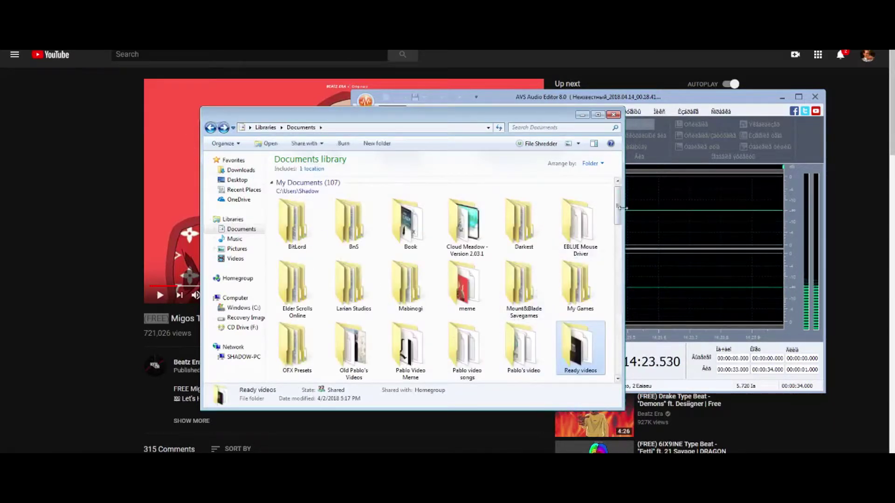
scroll(578, 219, down, 3)
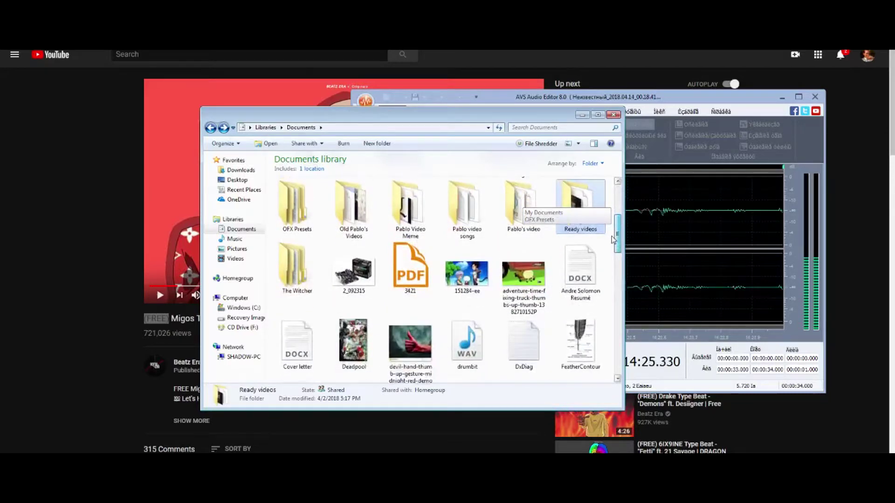
double_click(294, 271)
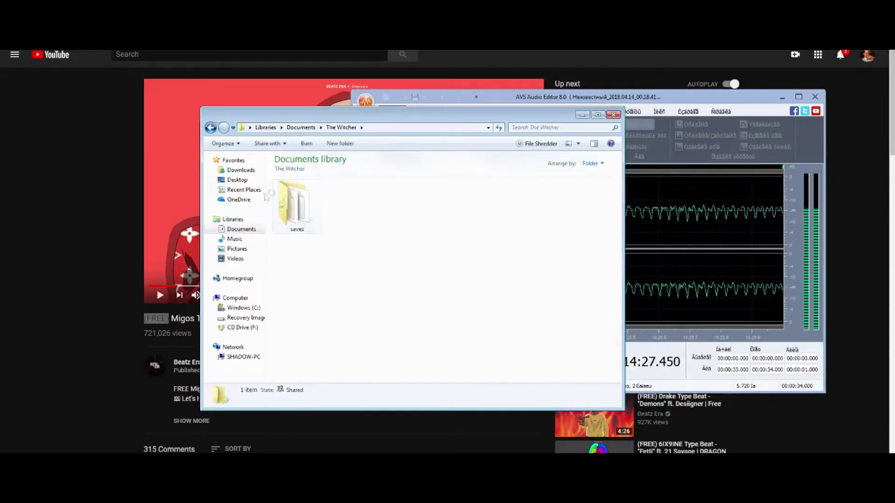
click(211, 128)
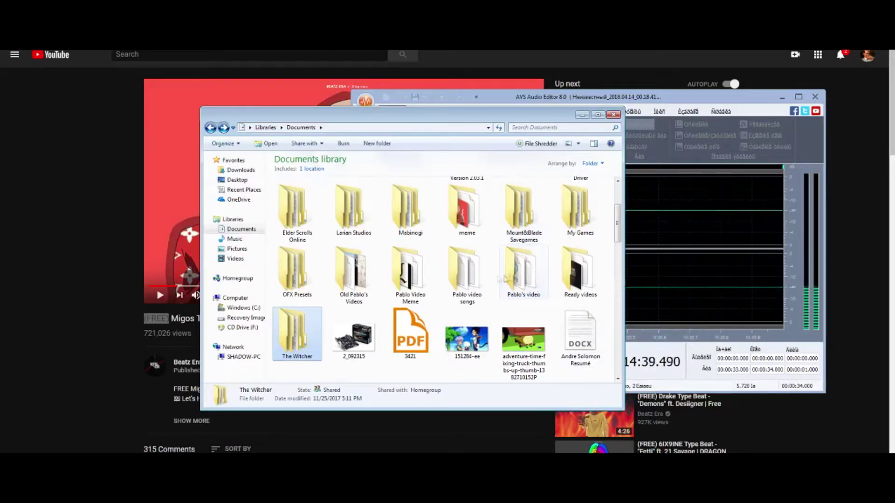
- Visit Note bros instrumentals inside Old Pablo's Videos, then enter the Pablo video songs folder
double_click(361, 274)
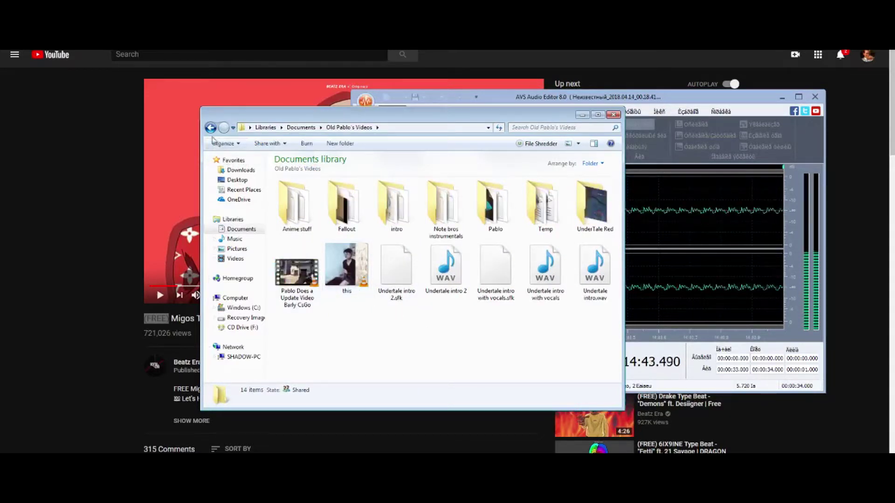
double_click(445, 210)
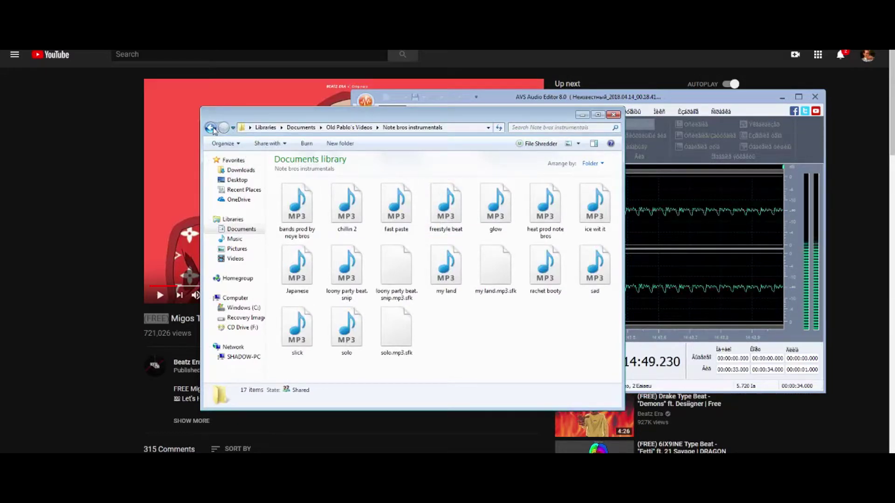
click(211, 128)
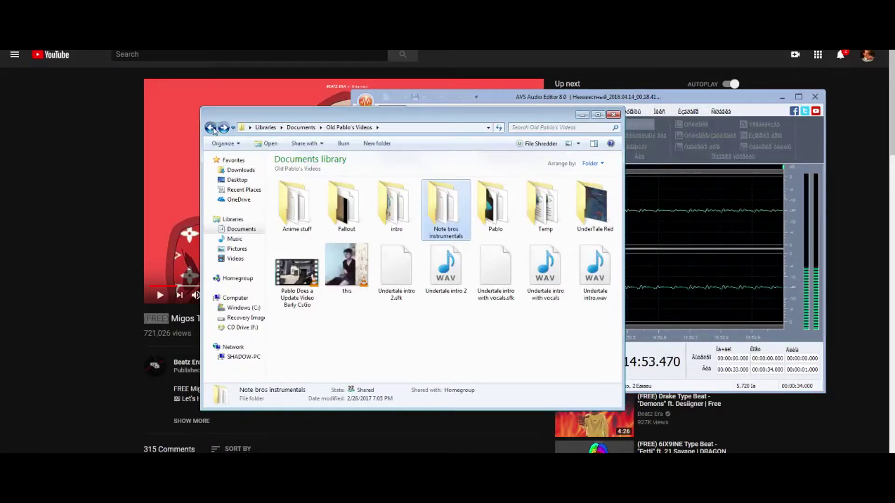
click(211, 129)
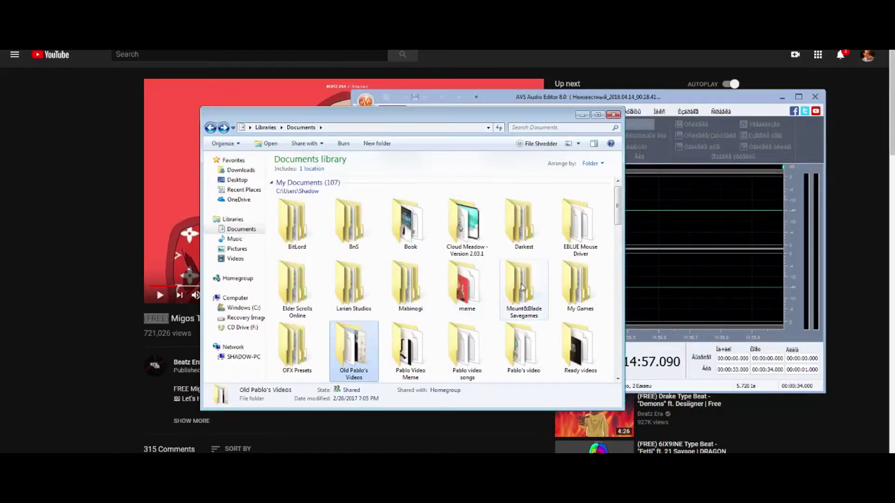
scroll(559, 271, down, 2)
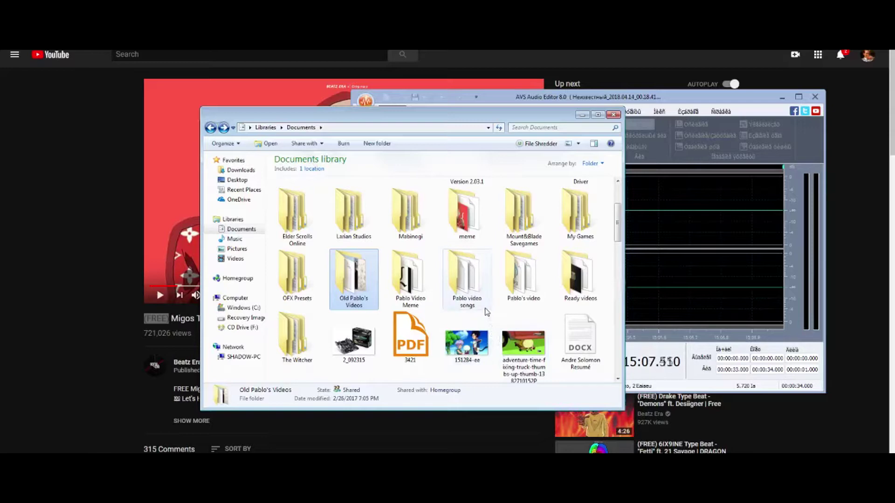
double_click(466, 280)
- Read the Ma lyrics note in Mother's Day, close it, and return to Pablo video songs
scroll(571, 199, down, 3)
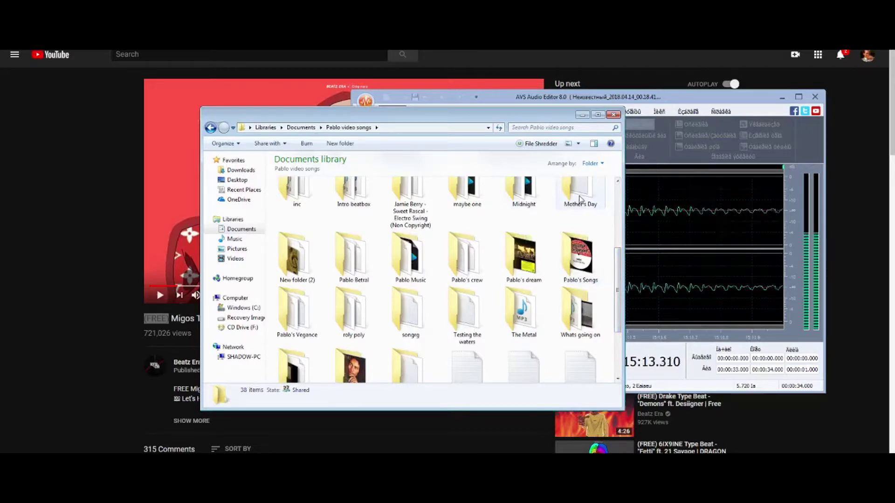
double_click(580, 199)
double_click(296, 208)
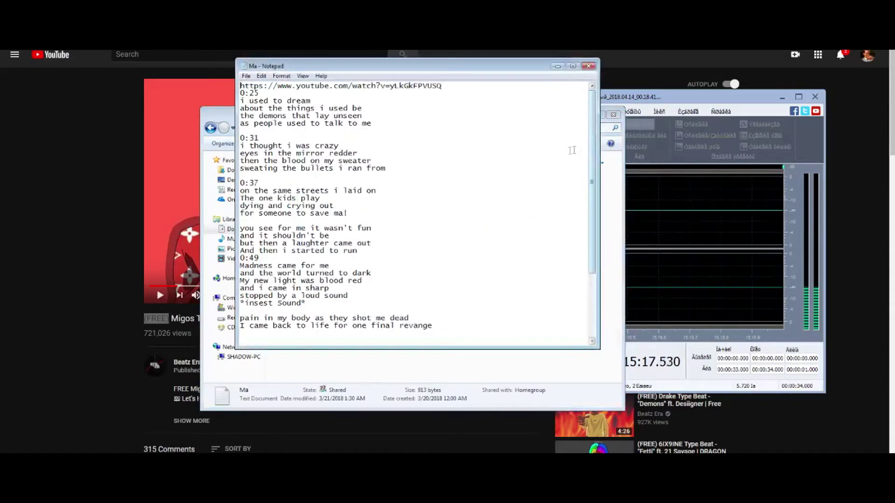
scroll(545, 151, down, 4)
scroll(544, 152, up, 4)
scroll(543, 149, down, 4)
scroll(543, 150, up, 4)
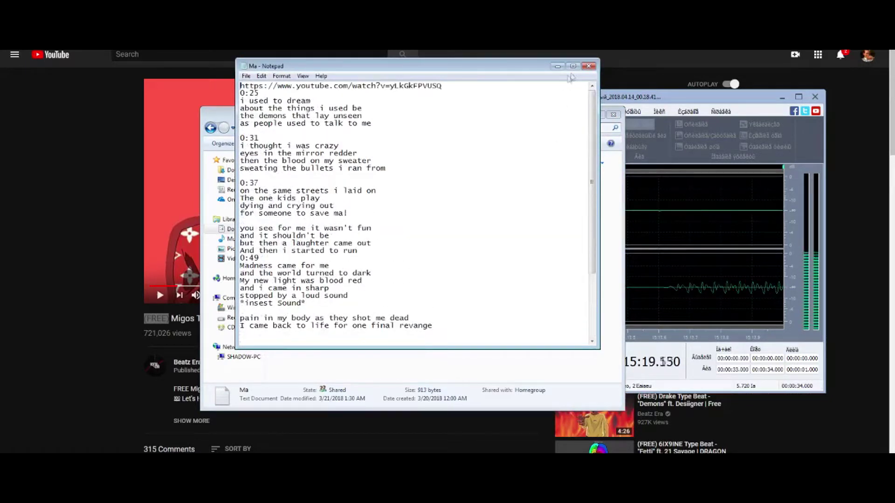
click(589, 67)
click(210, 128)
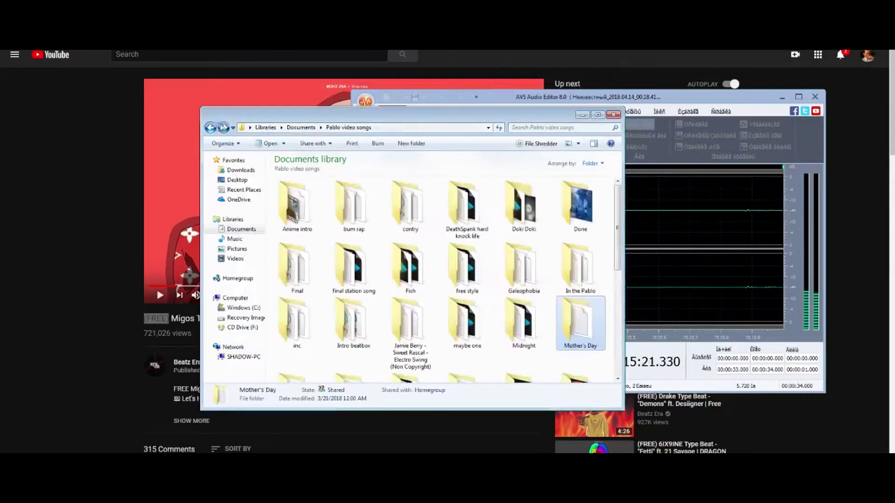
scroll(536, 292, down, 3)
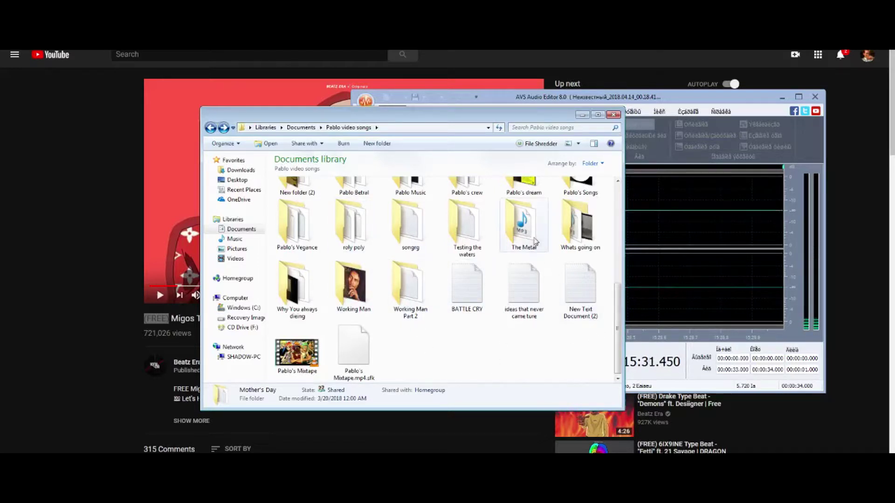
- Play the 19-second 025 MP3 in The Metal, close the player, and switch away from Explorer
double_click(535, 242)
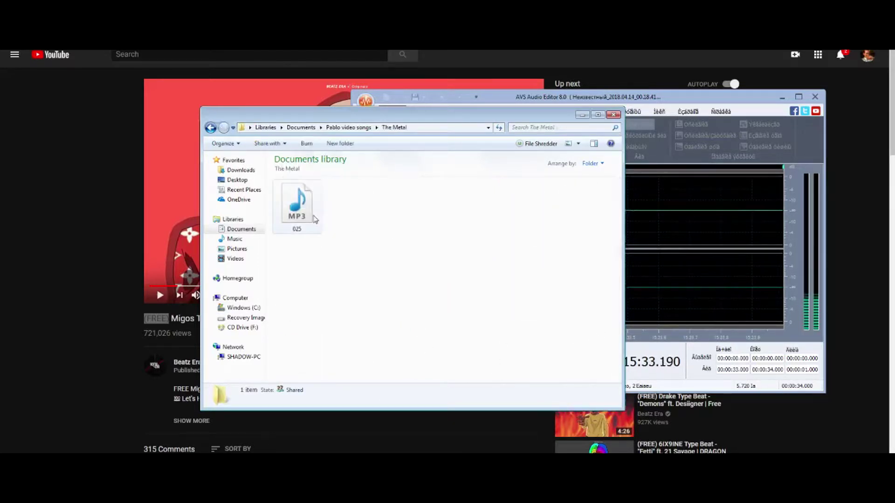
double_click(315, 219)
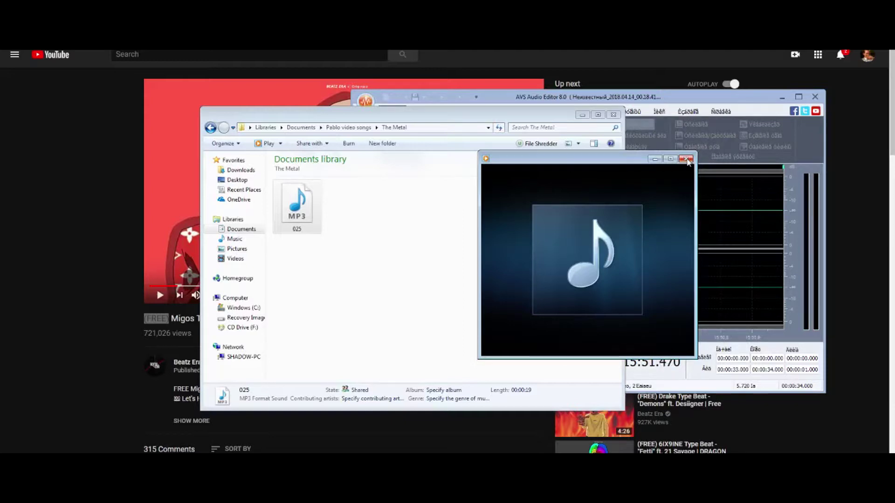
click(686, 160)
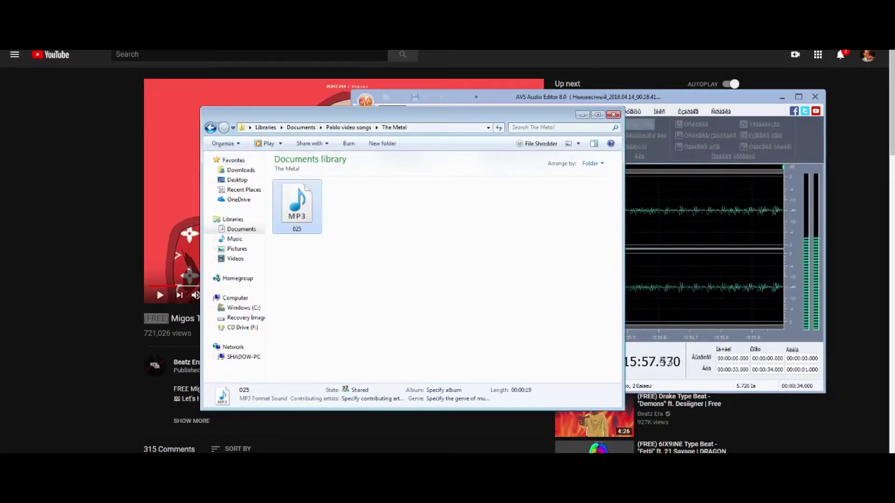
key(alt+Tab)
key(alt+Tab)
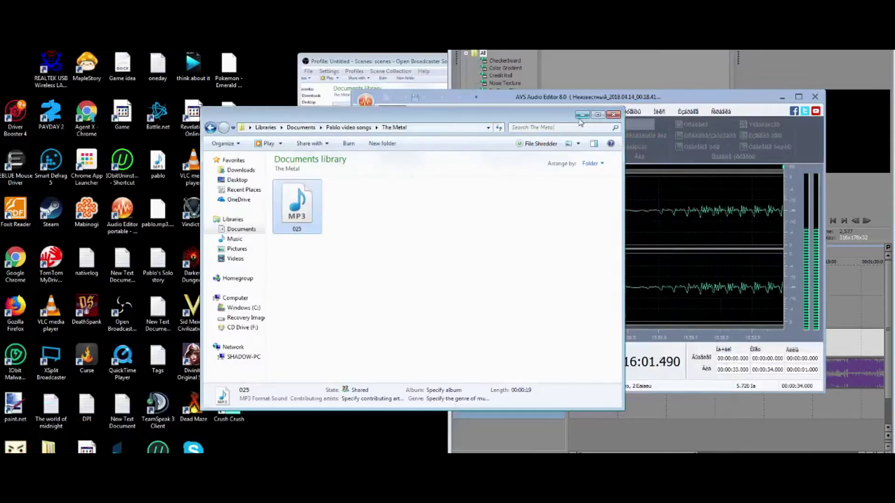
- Move Explorer, OBS and the audio editor aside, then read the desktop New Text Document lyrics note
click(583, 114)
click(373, 65)
drag(372, 66, 540, 83)
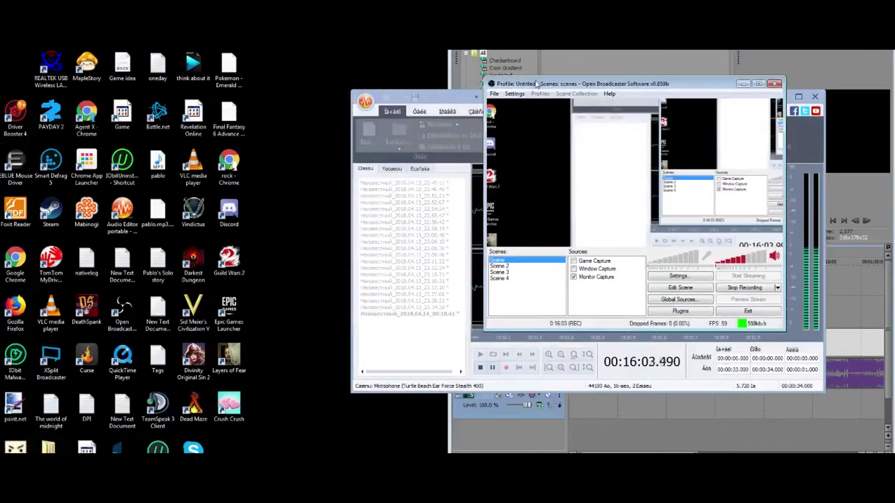
click(456, 105)
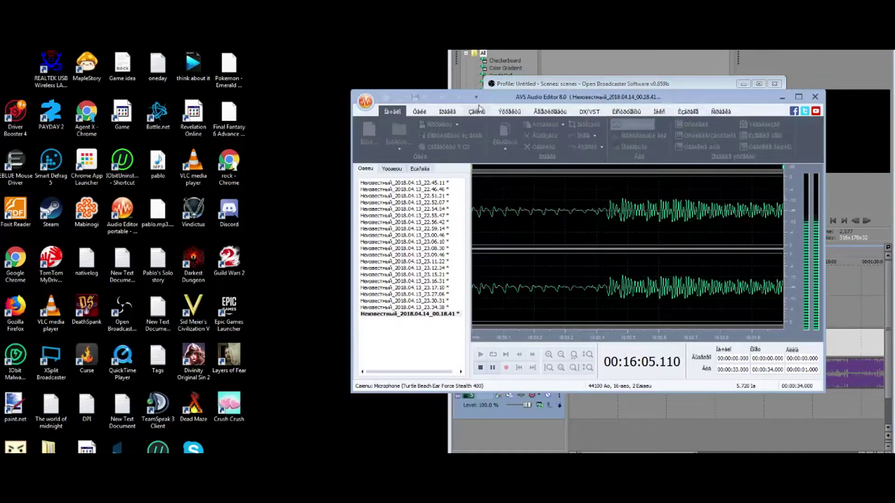
drag(466, 98, 579, 101)
double_click(371, 211)
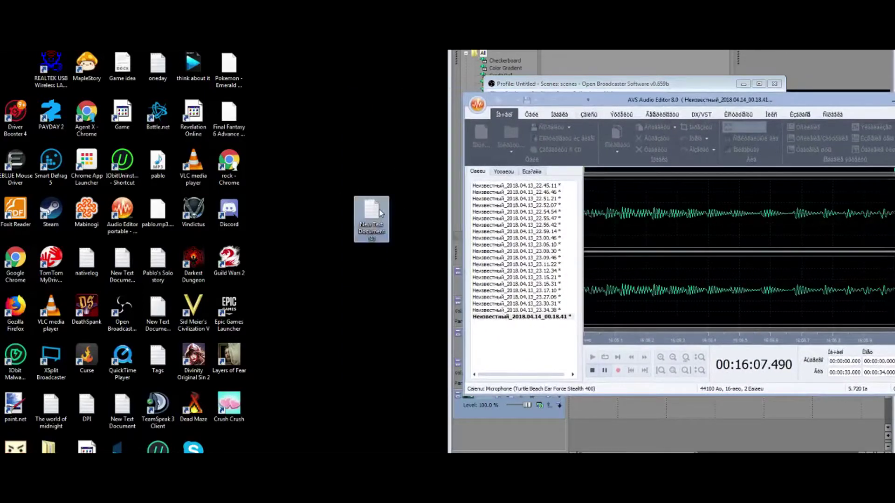
click(584, 146)
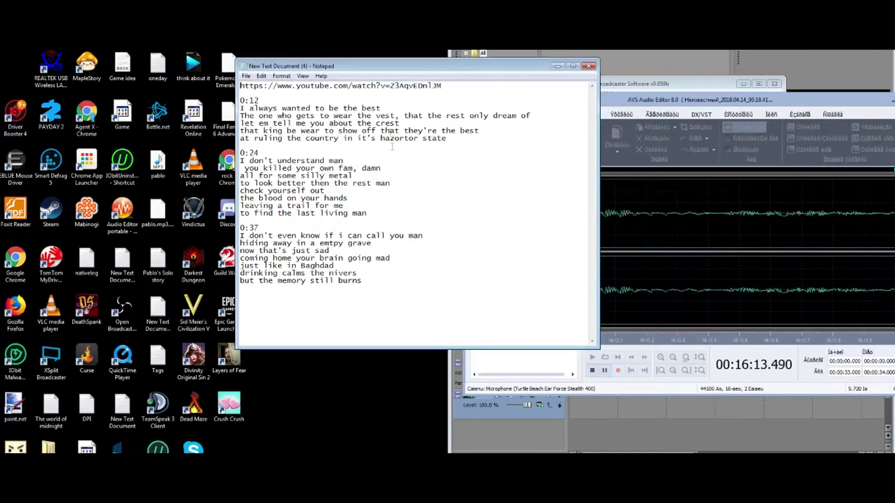
click(588, 66)
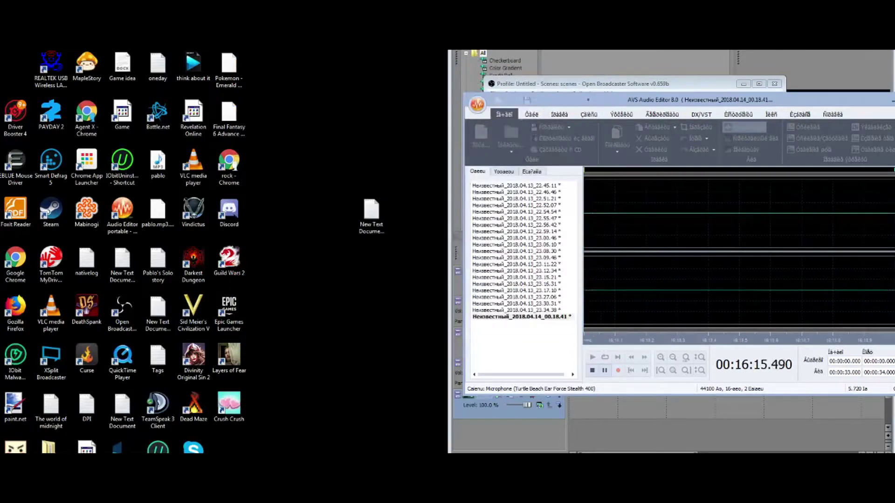
- Drag New Text Document (4) from the desktop into The Metal folder
key(alt+Tab)
drag(386, 114, 42, 140)
drag(371, 219, 144, 210)
click(238, 140)
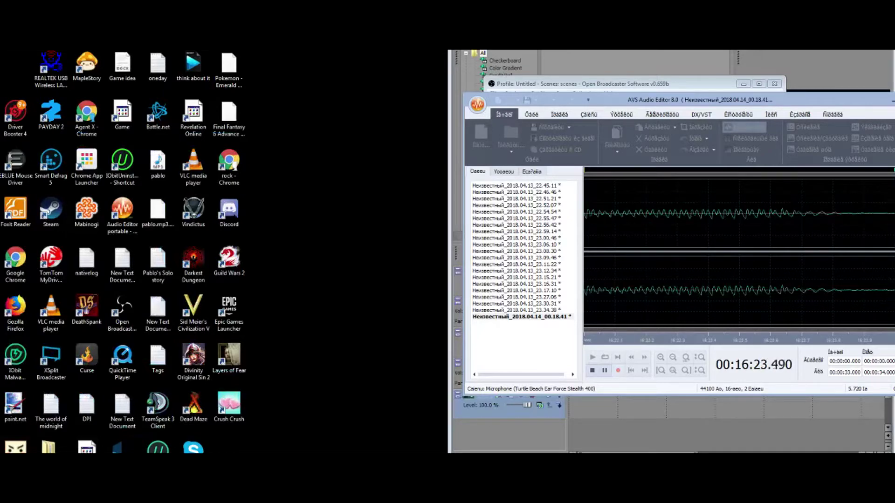
click(588, 66)
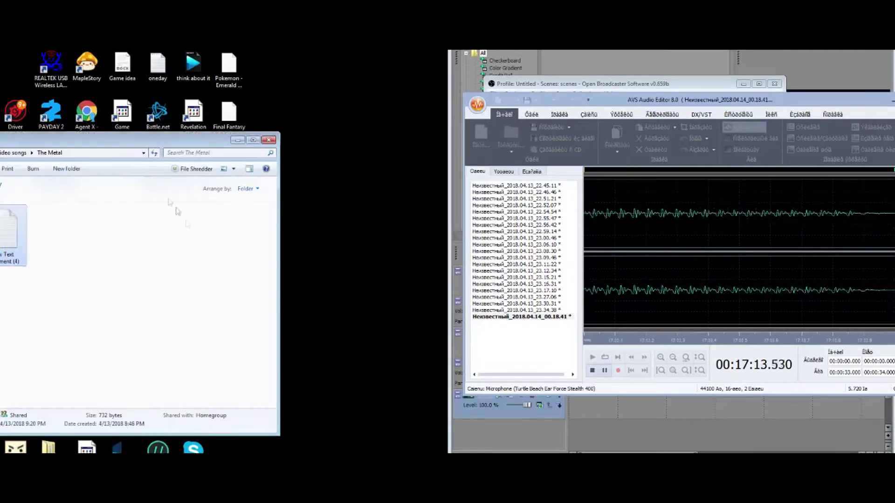
- Recentre Explorer and read the lyrical master note in the Jamie Berry electro swing folder
drag(150, 144, 395, 120)
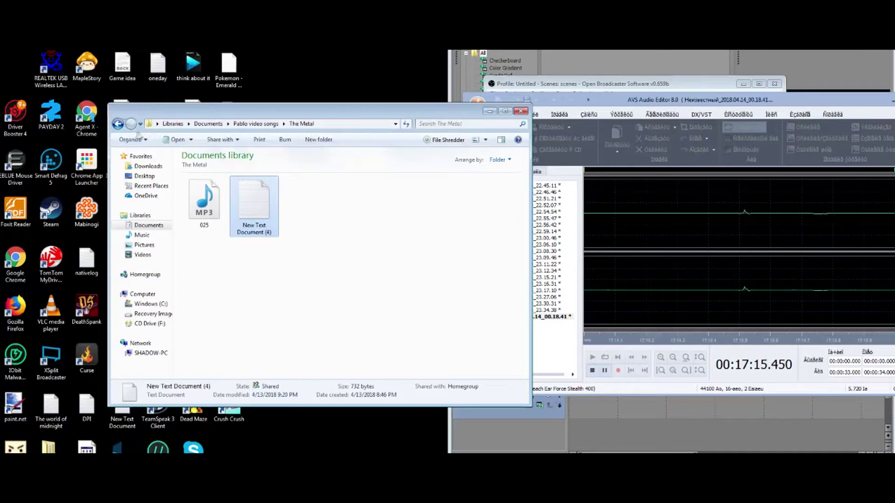
click(118, 125)
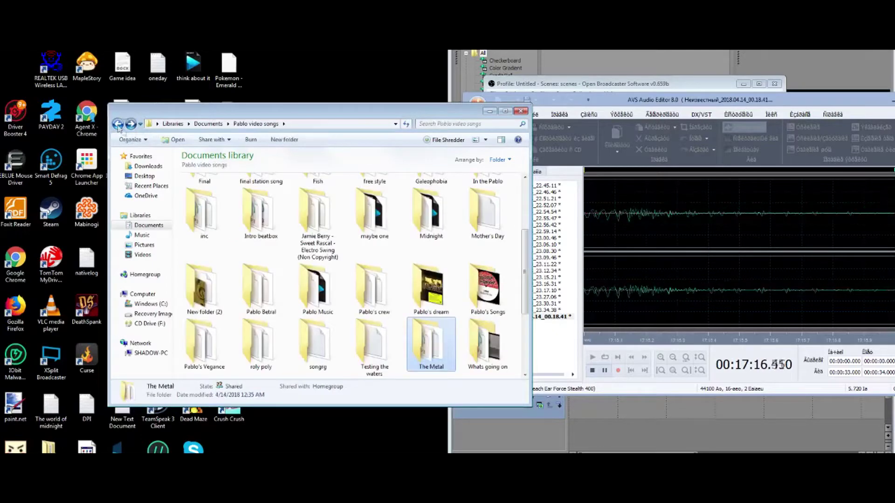
double_click(322, 224)
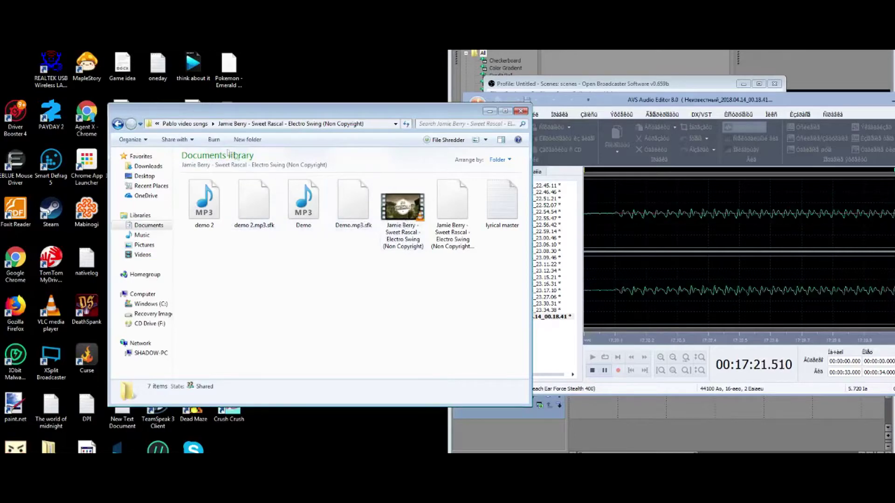
double_click(499, 205)
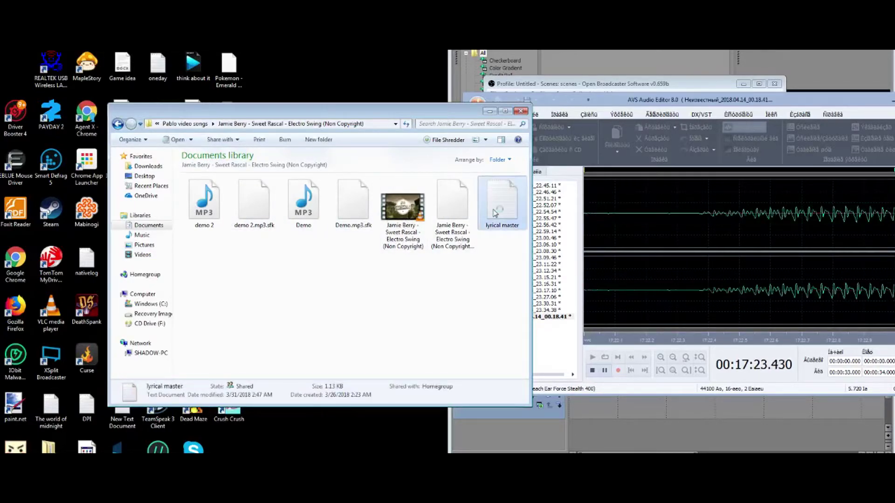
click(584, 145)
scroll(581, 242, down, 7)
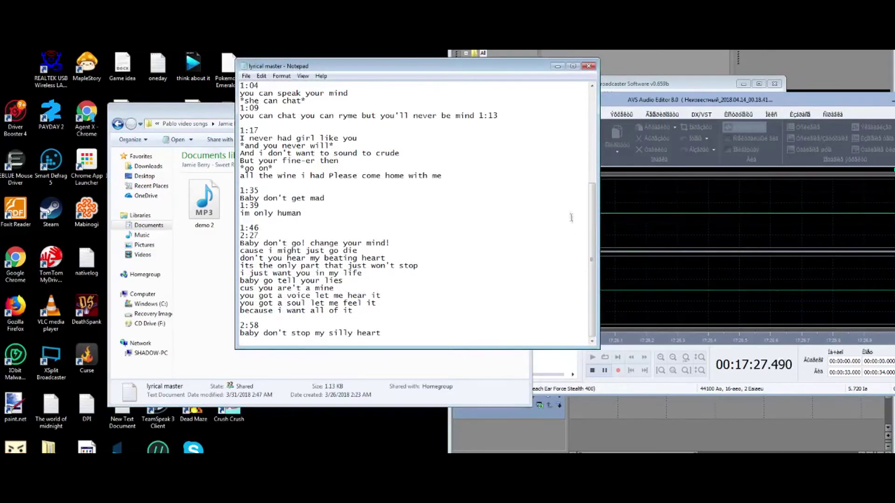
click(590, 66)
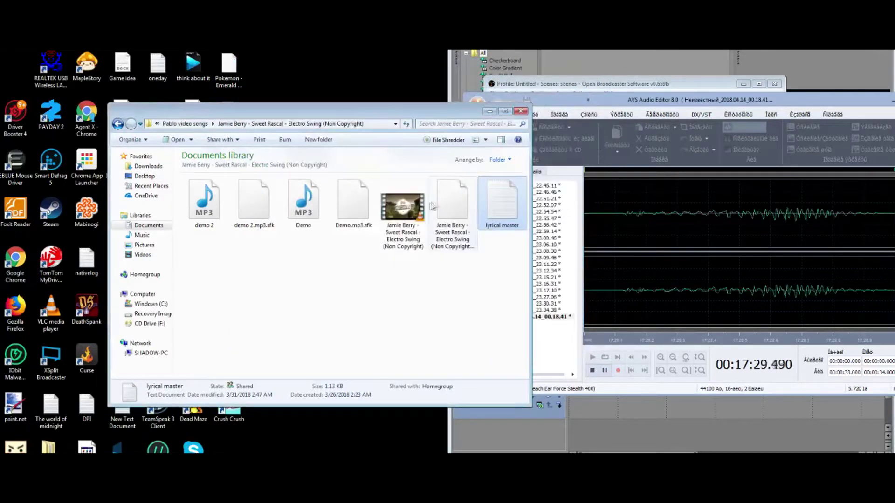
- Play the Jamie Berry music video, stop it, and go back to Pablo video songs
click(421, 206)
double_click(422, 205)
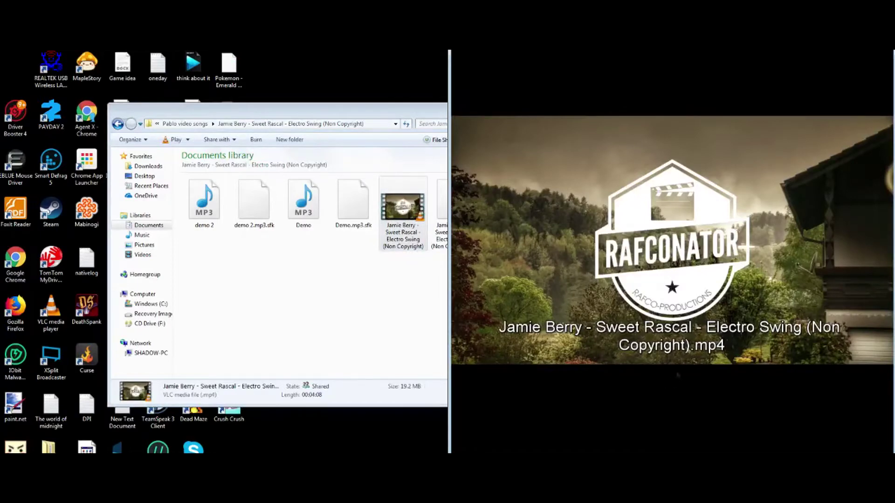
click(232, 160)
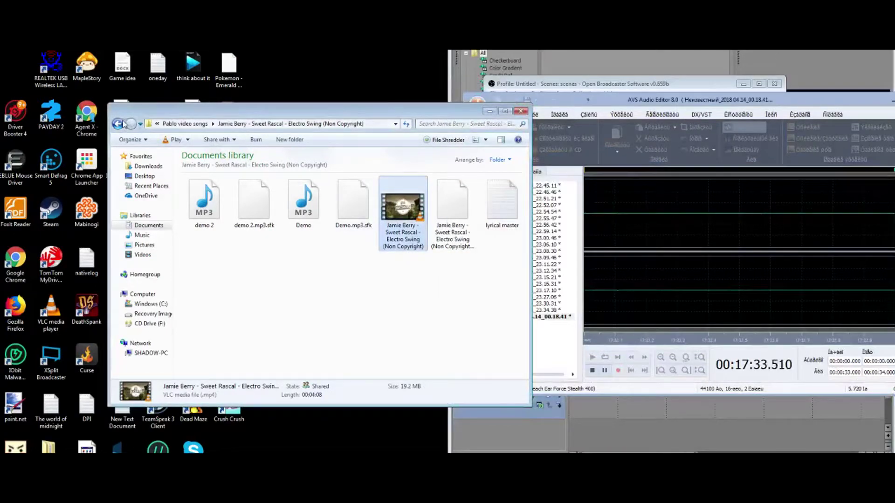
click(118, 124)
scroll(443, 273, down, 3)
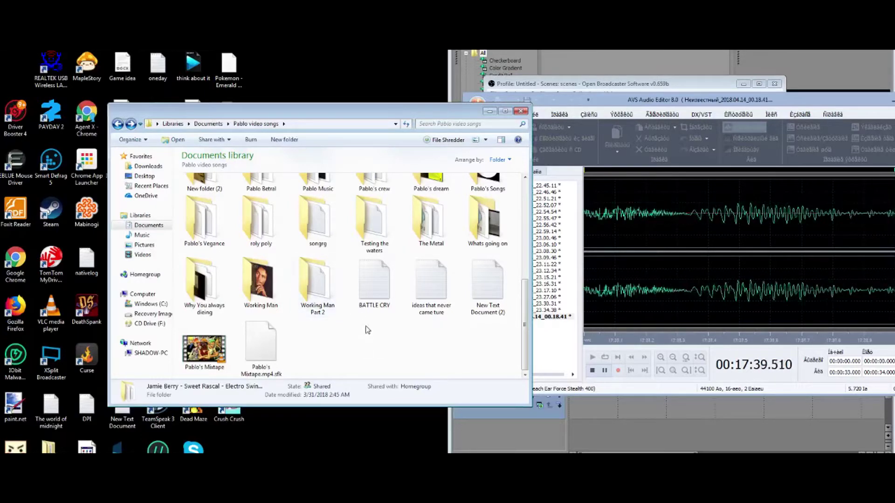
- Watch the Undercomp clip from New folder (2) in VLC, then return to Pablo video songs
scroll(365, 348, up, 2)
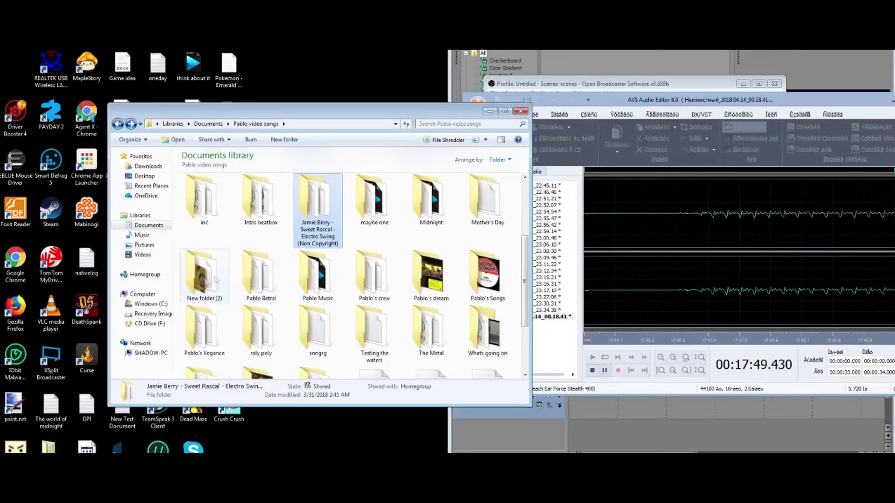
double_click(202, 289)
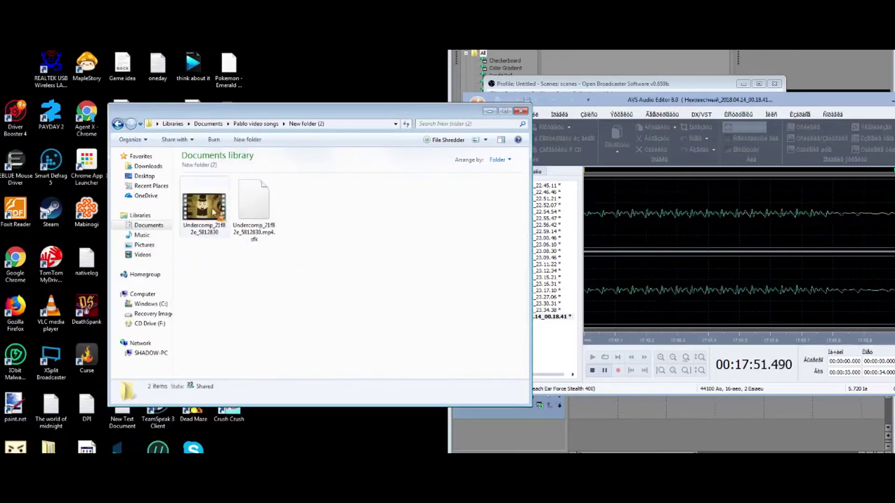
double_click(204, 206)
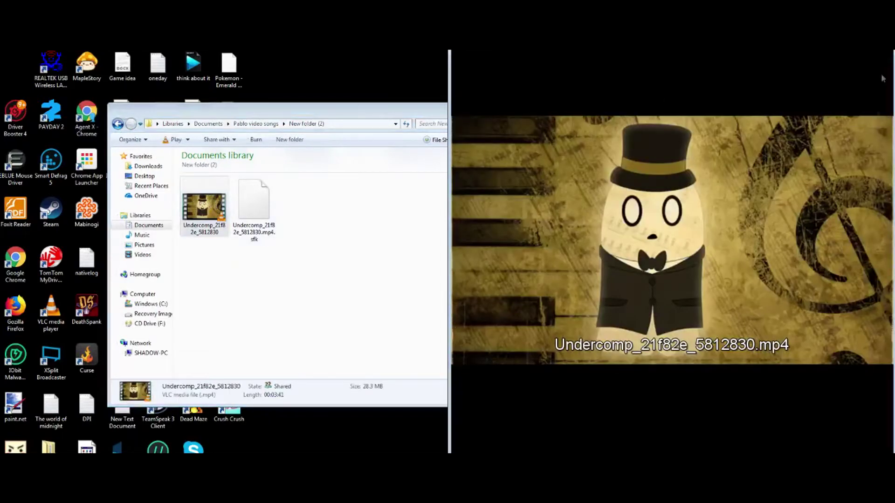
scroll(775, 388, down, 5)
scroll(775, 388, up, 8)
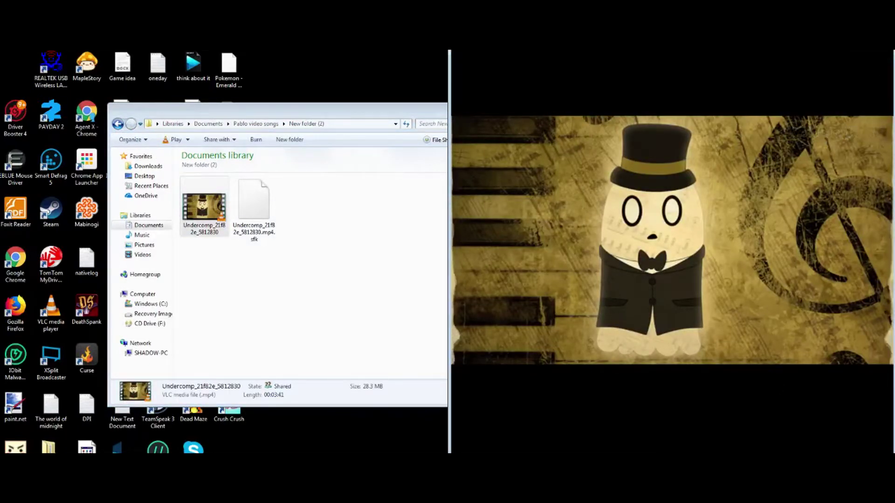
key(alt+F4)
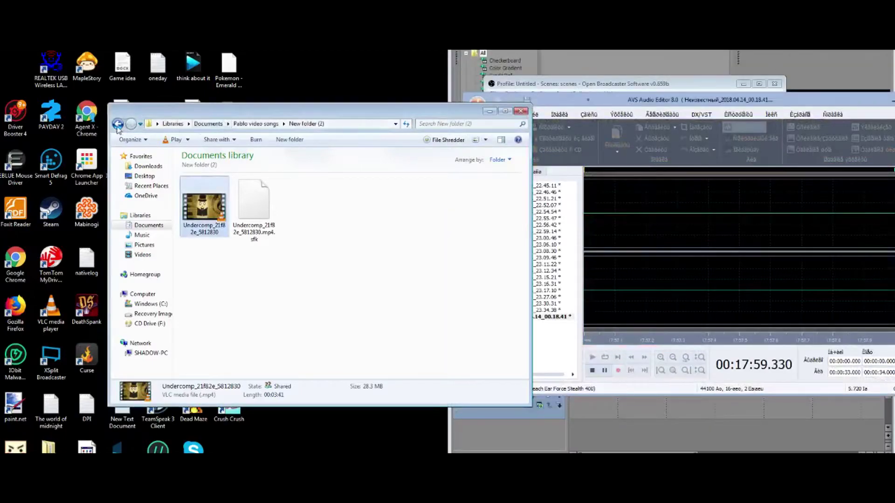
click(118, 125)
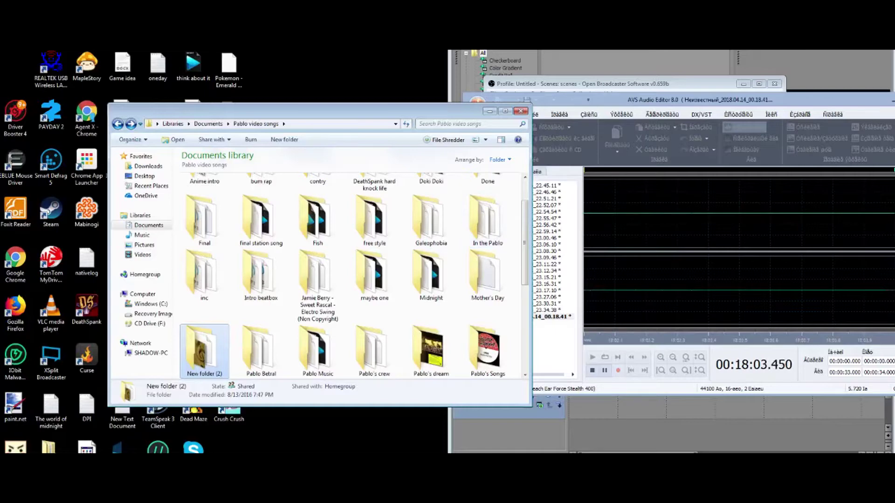
key(alt+Tab)
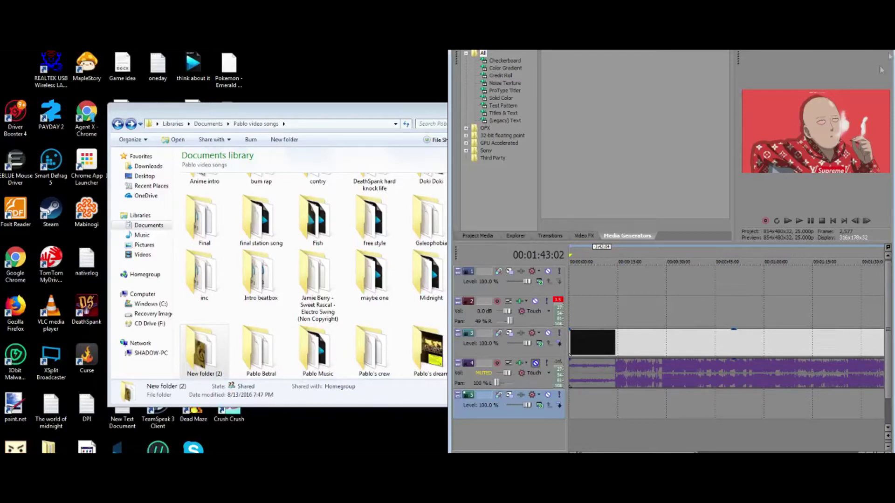
key(alt+Tab)
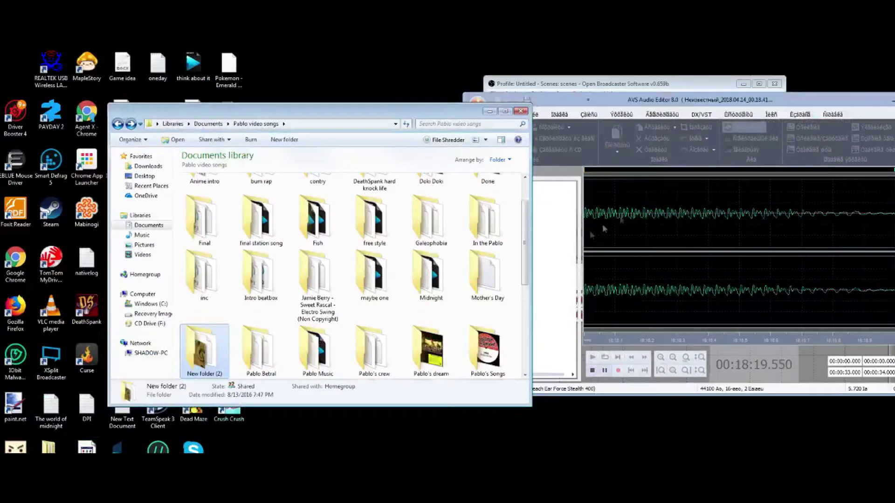
- In Vegas, mute the teal track, toggle the purple track, and play from about 00:12
key(alt+Tab)
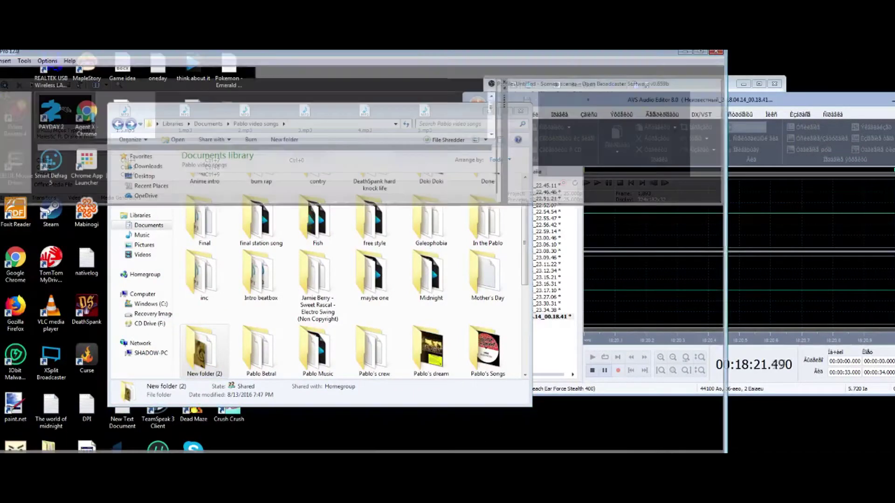
scroll(496, 298, up, 3)
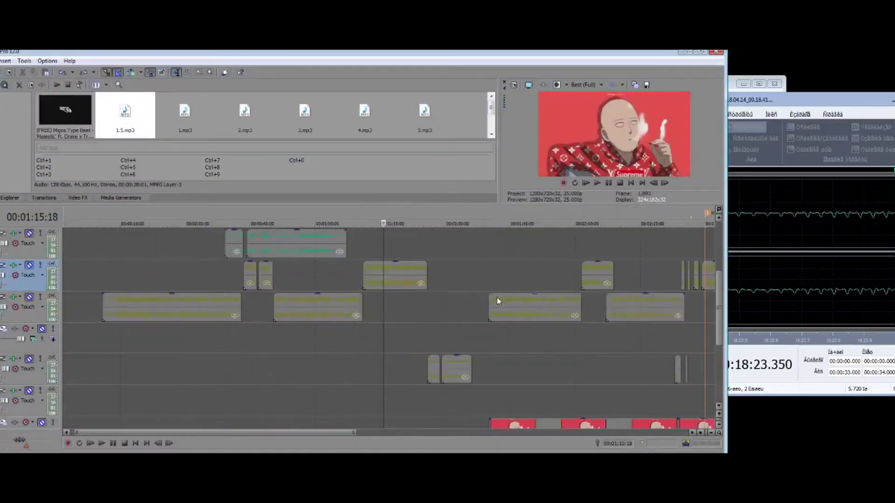
scroll(720, 318, up, 4)
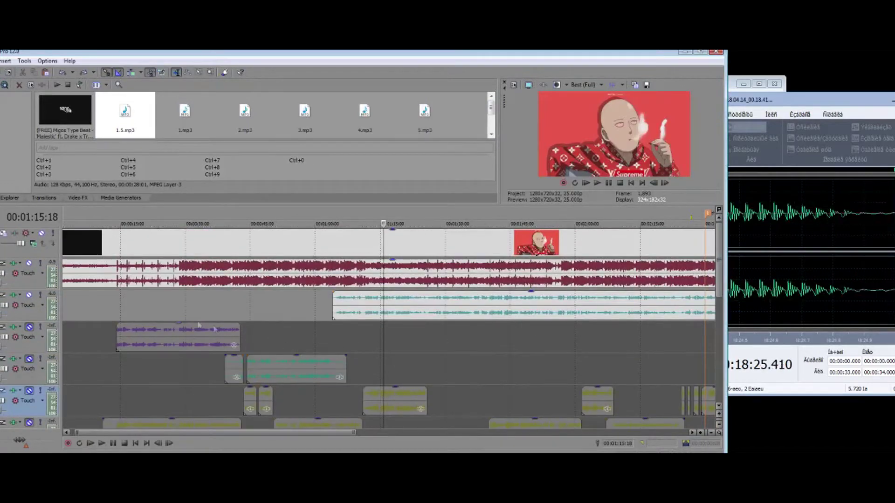
click(29, 295)
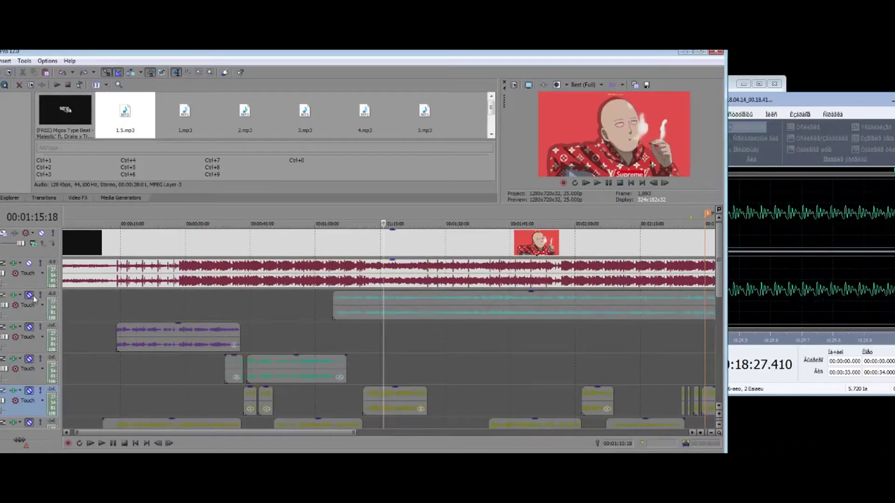
click(29, 327)
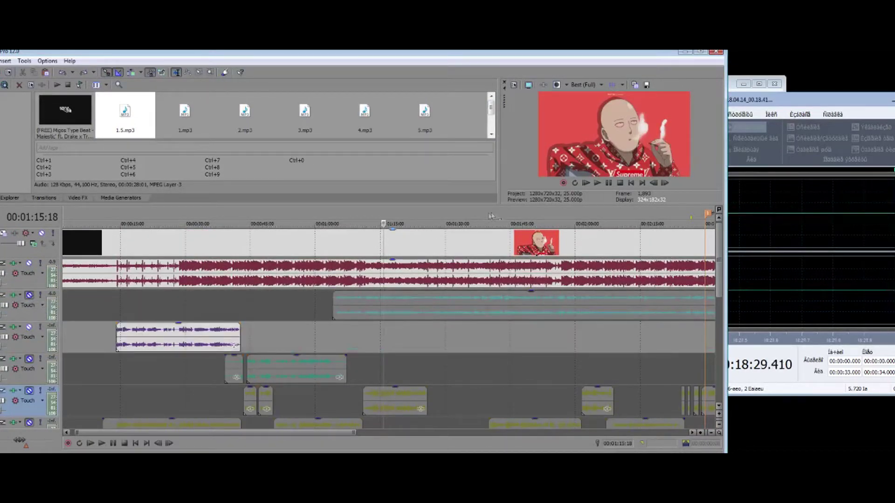
click(111, 233)
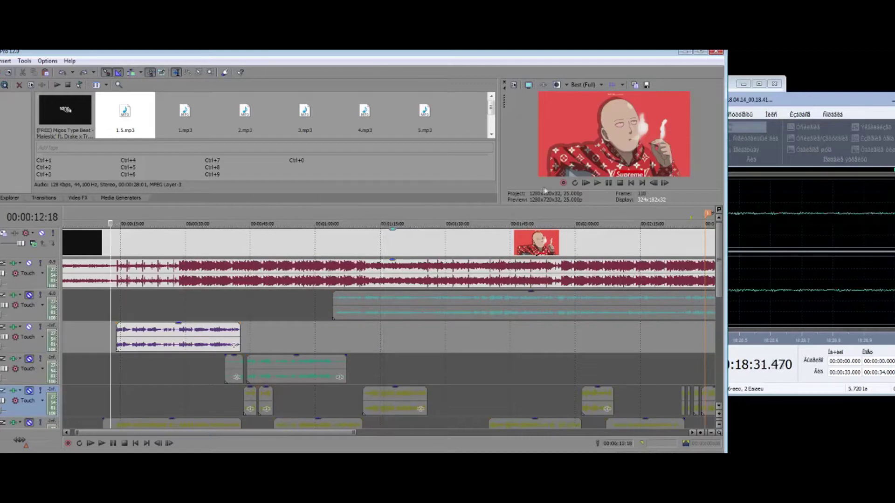
click(598, 183)
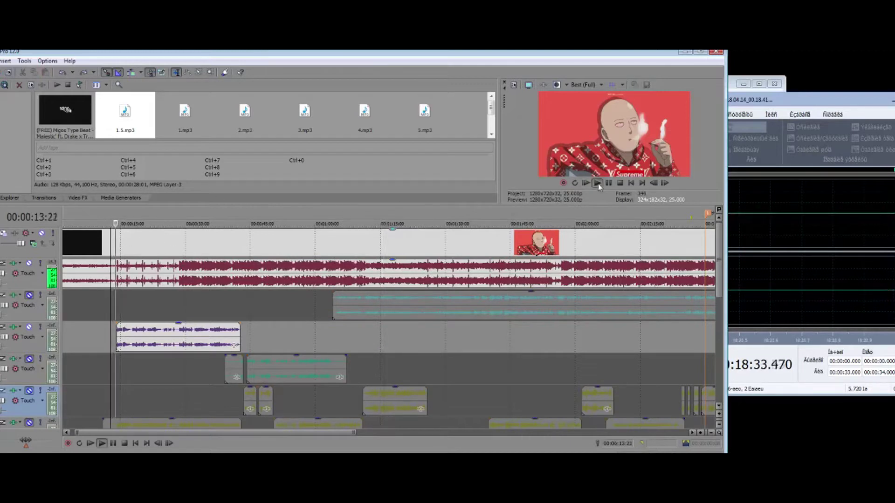
- Mute the purple track, unmute the bottom track, and pause playback at 00:00:31:20
click(28, 327)
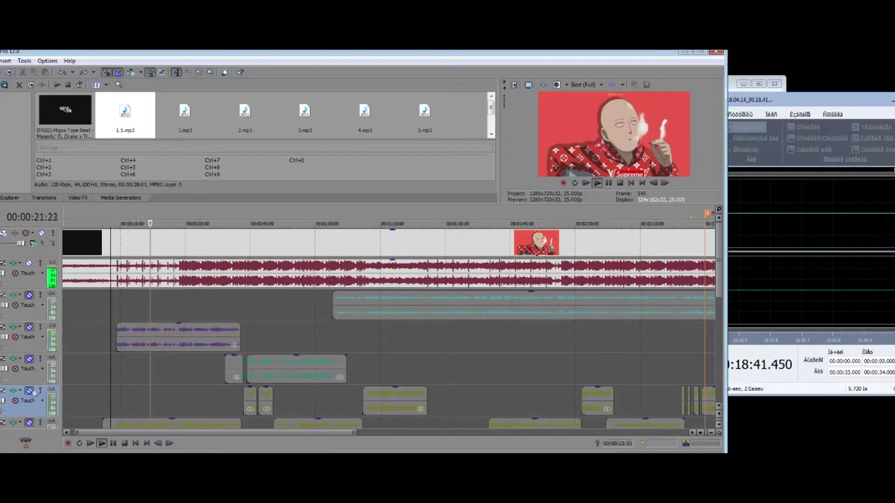
click(29, 423)
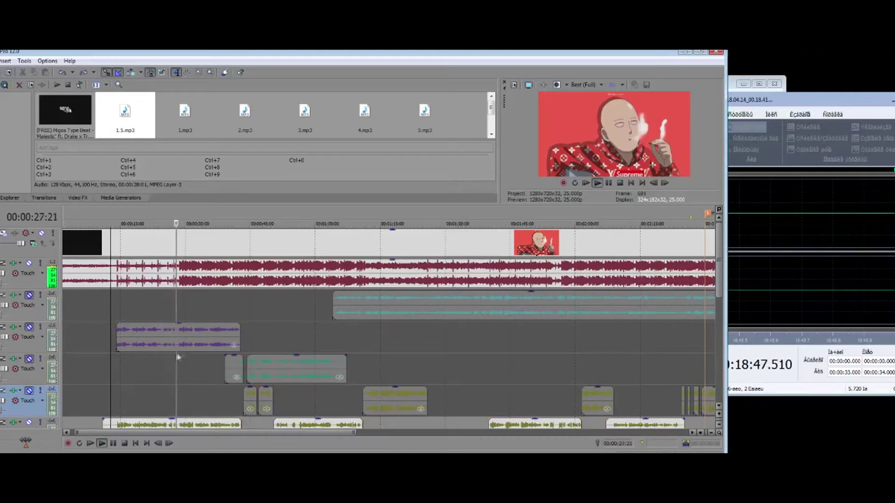
click(609, 183)
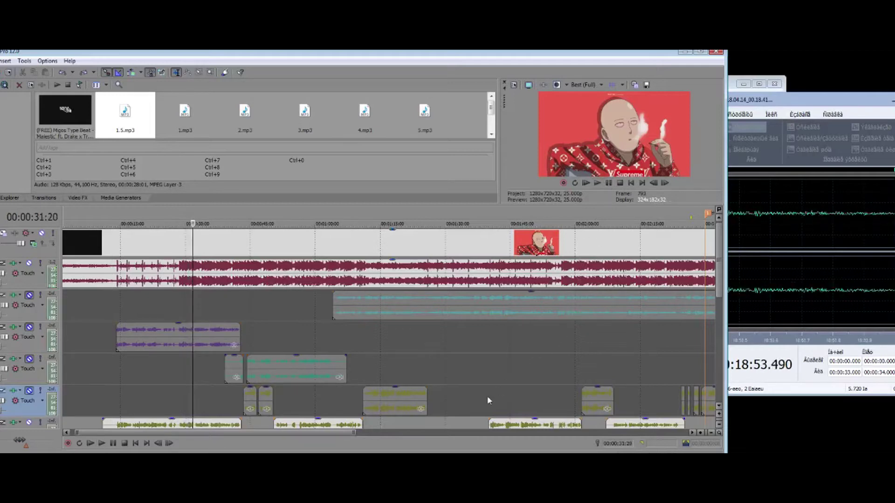
scroll(427, 378, down, 4)
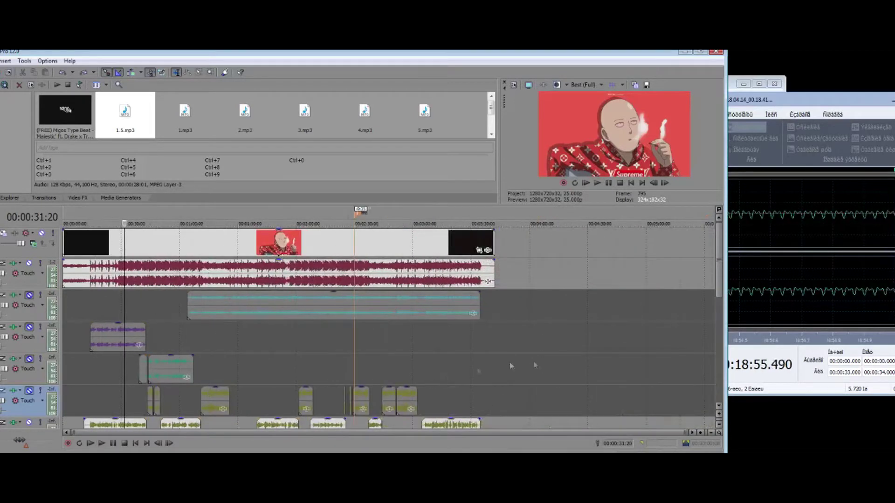
drag(722, 300, 700, 342)
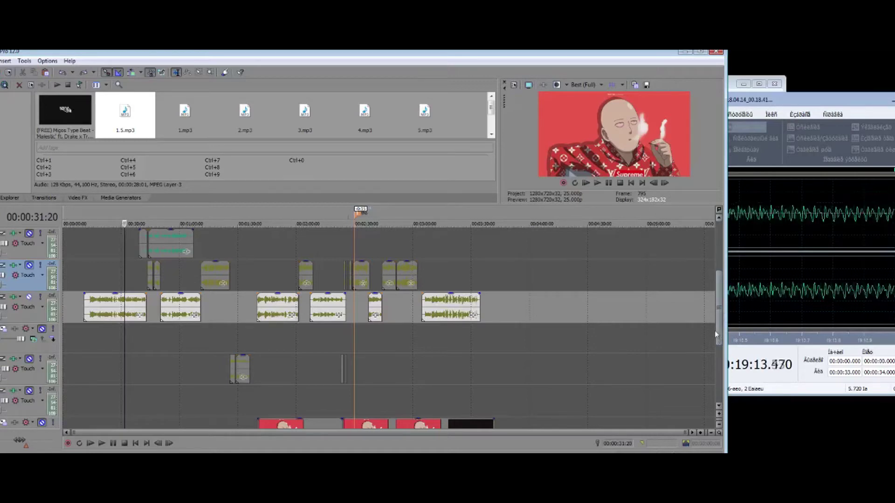
drag(718, 330, 724, 296)
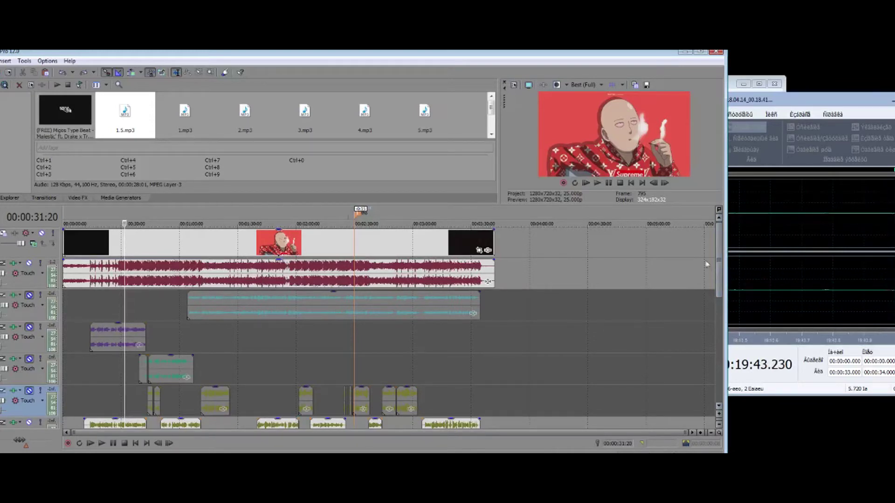
scroll(705, 326, down, 4)
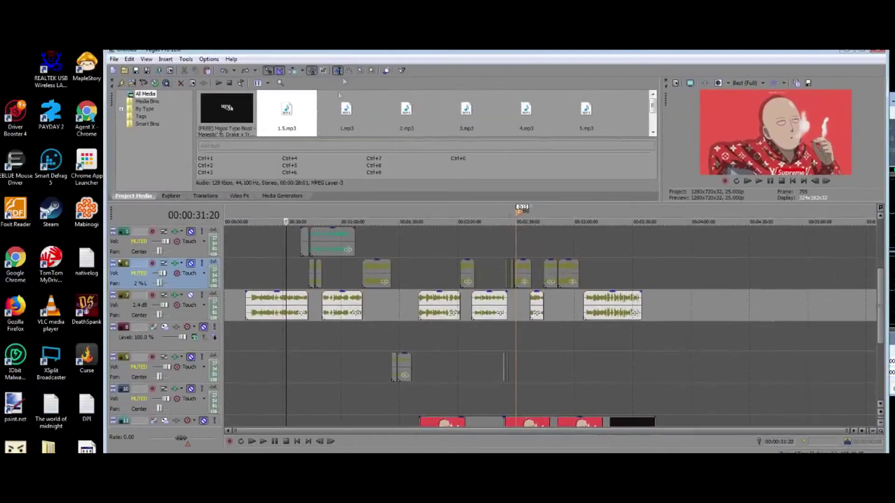
click(183, 296)
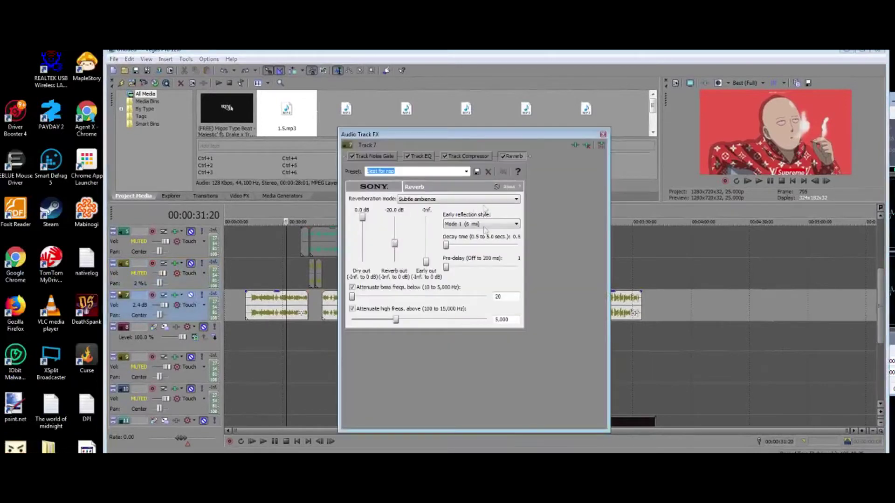
click(473, 157)
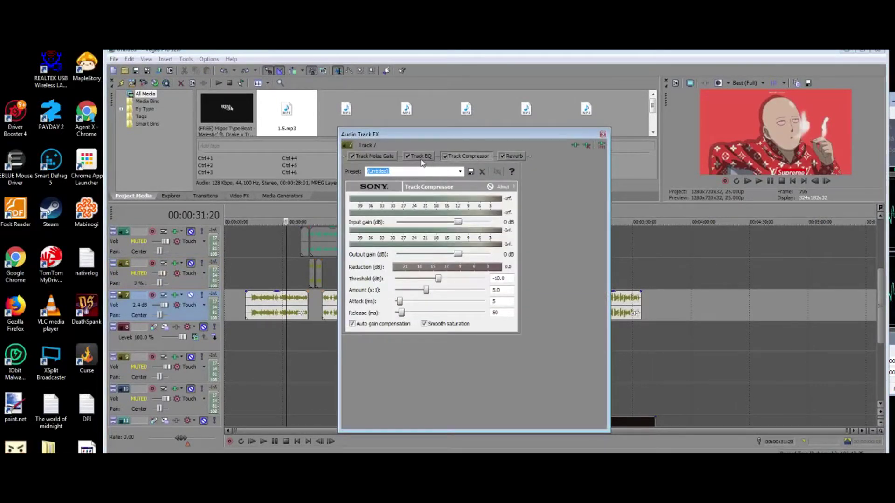
click(420, 157)
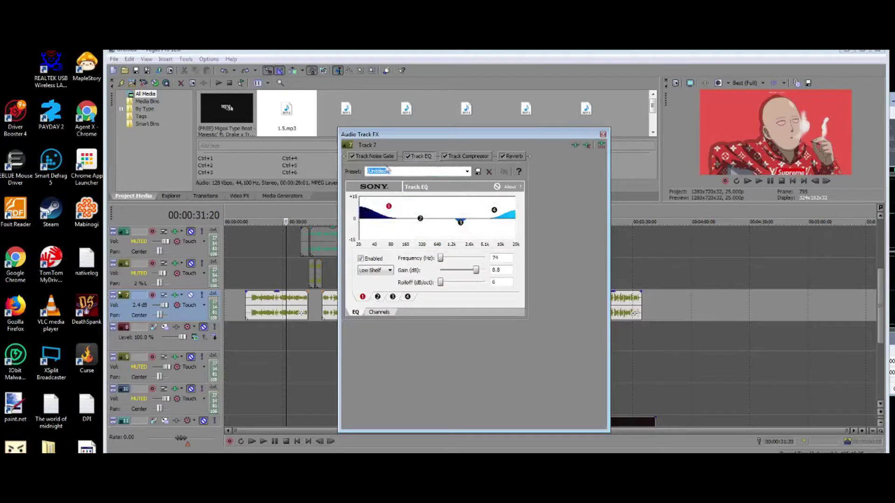
click(386, 155)
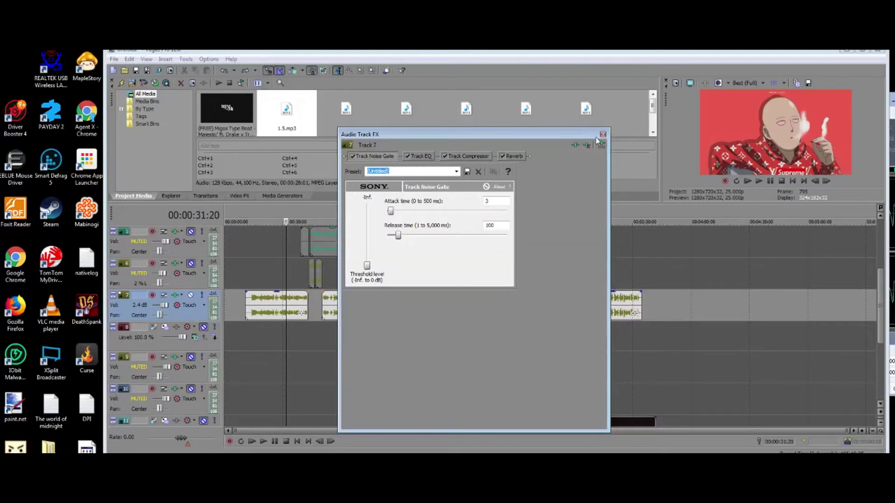
drag(598, 135, 609, 115)
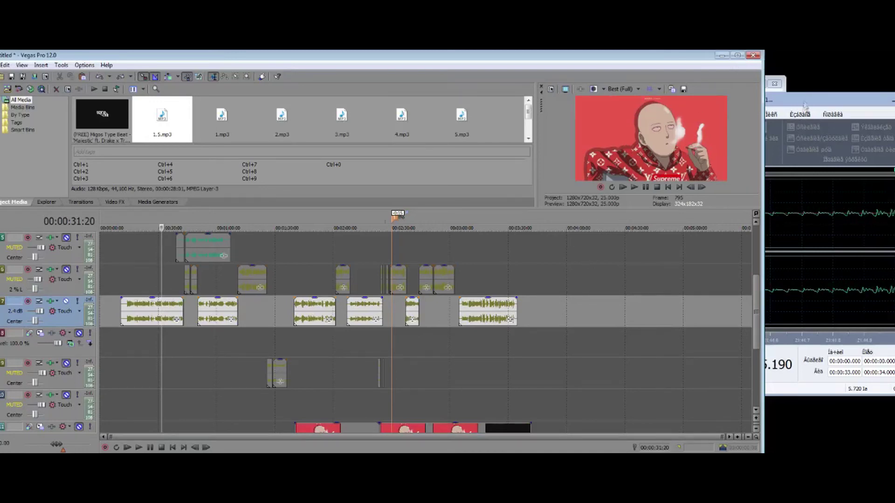
drag(805, 105, 504, 105)
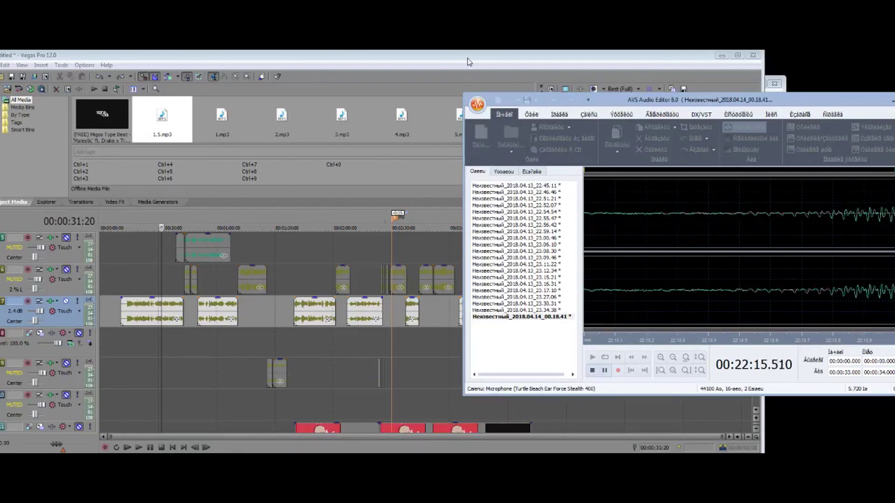
- Resume the Vegas mix from 00:00:31:20 while bringing the AVS recorder back in front
click(326, 368)
click(627, 180)
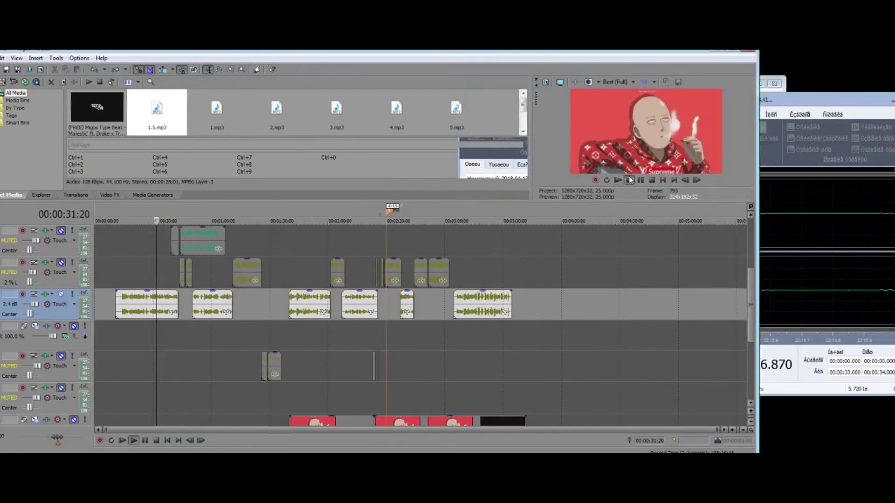
click(775, 108)
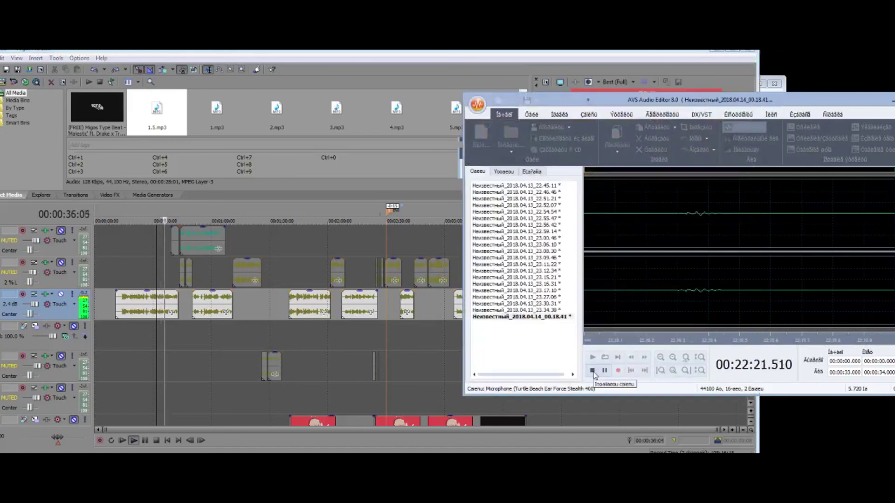